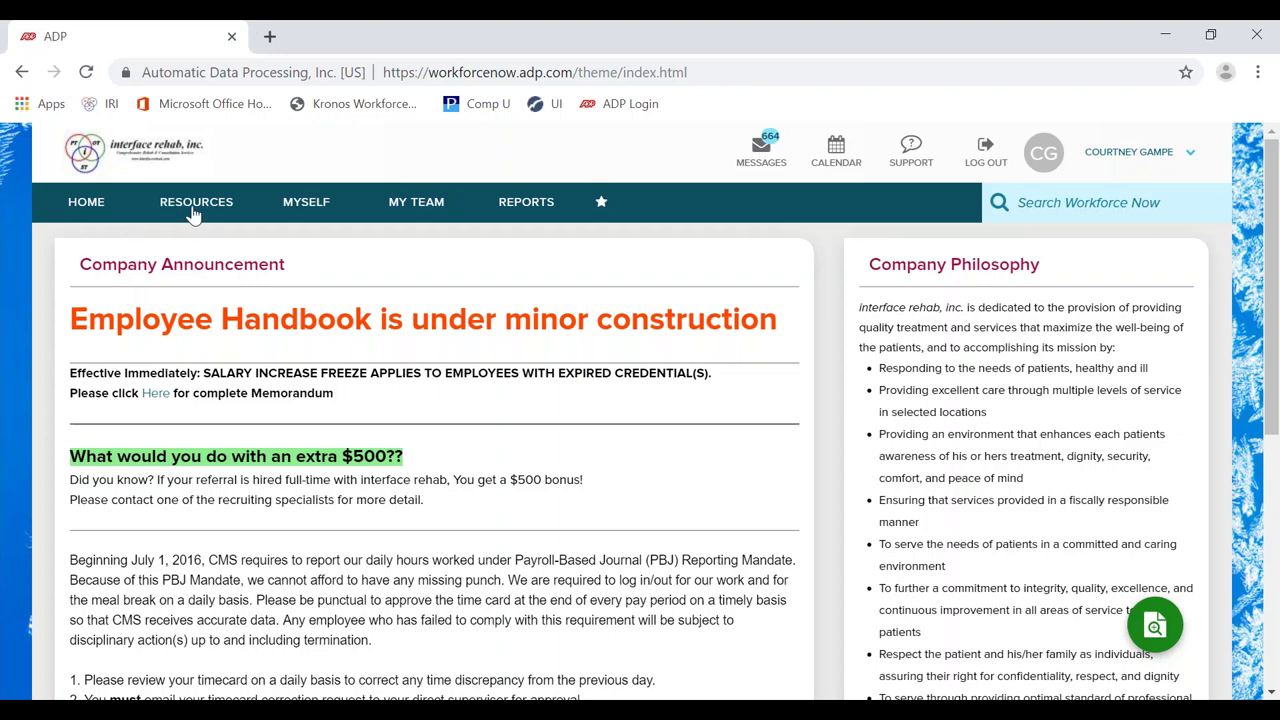
# Step: Go to the Forms Library under the Resources menu's Company Information links
pyautogui.click(195, 214)
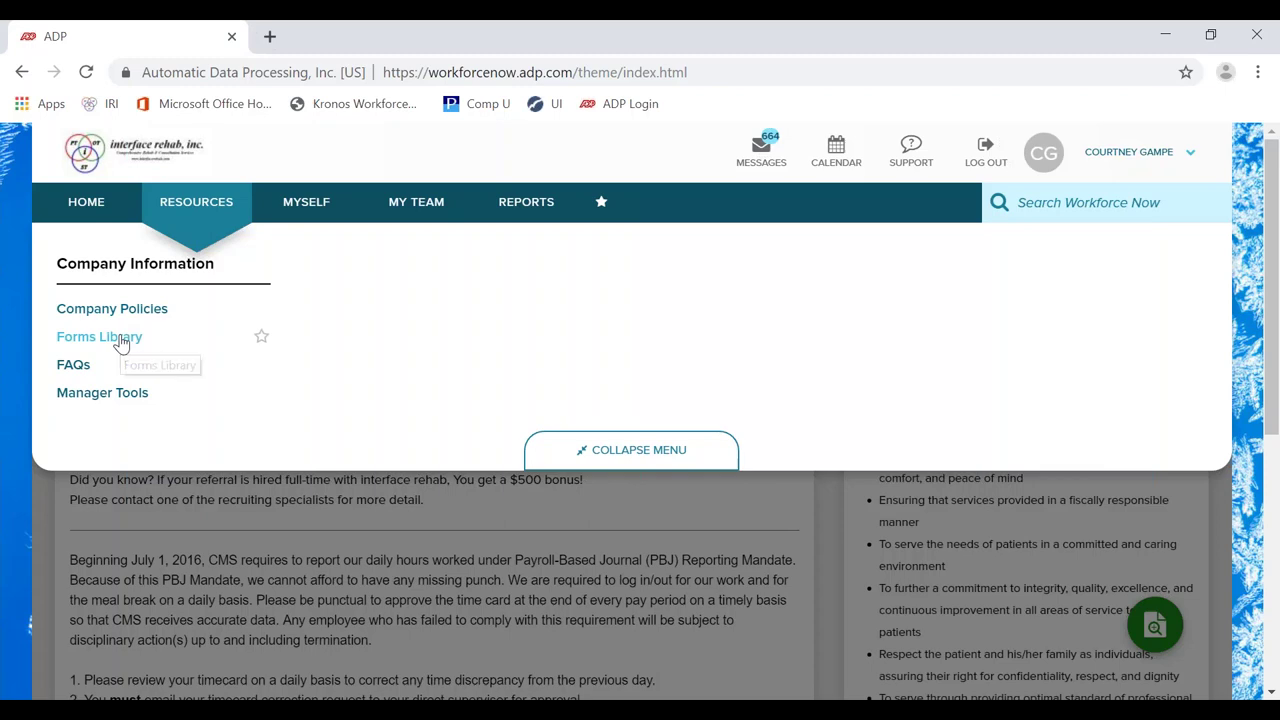
pyautogui.click(120, 340)
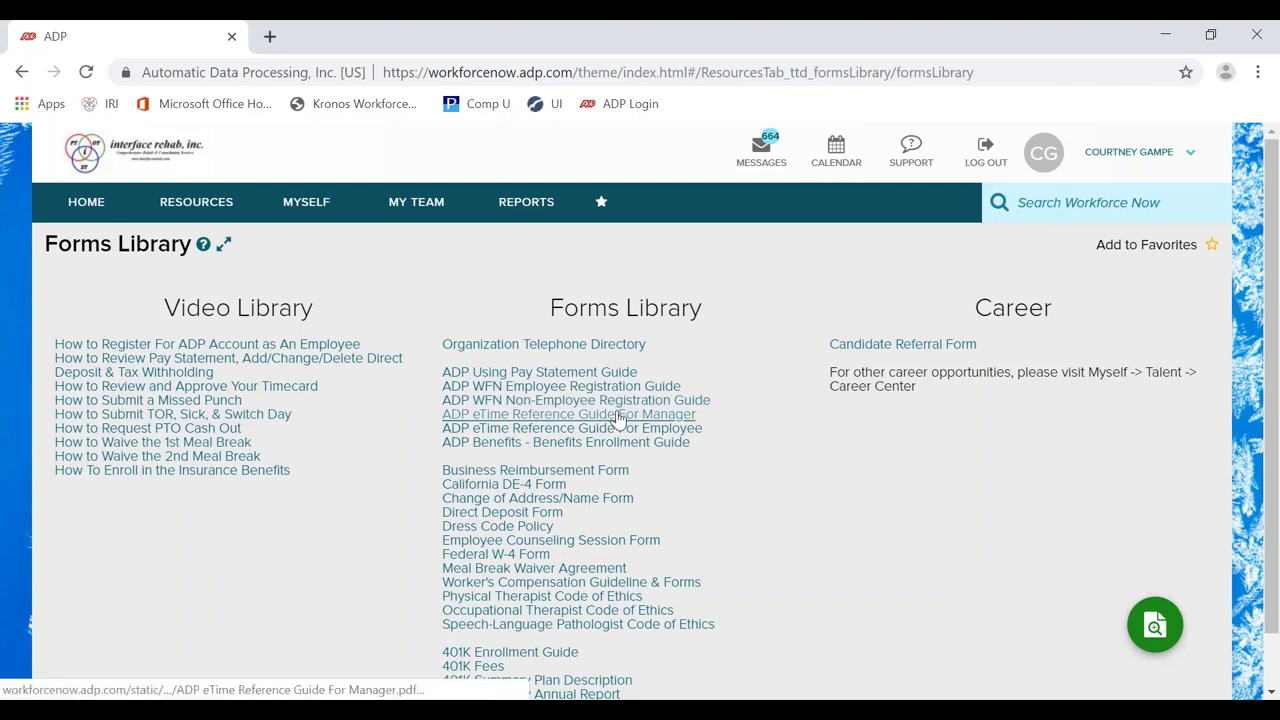
pyautogui.click(619, 420)
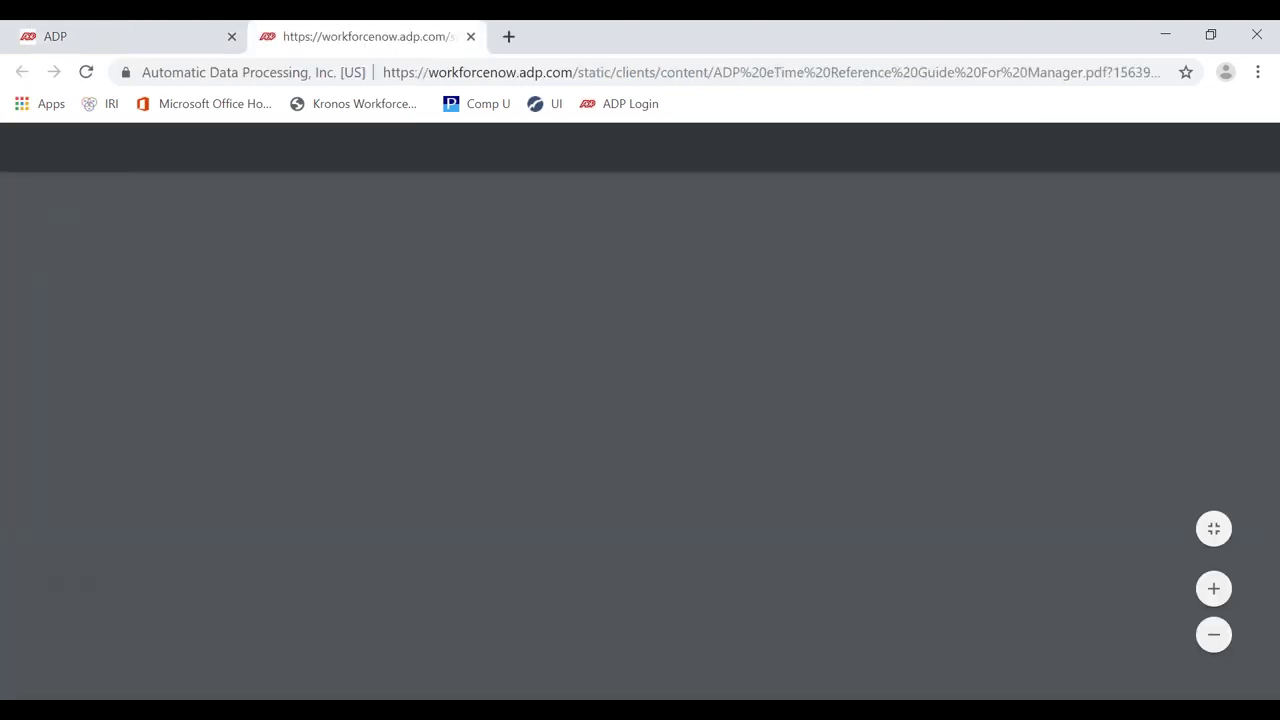
pyautogui.scroll(-8, 615, 492)
pyautogui.scroll(-4, 615, 492)
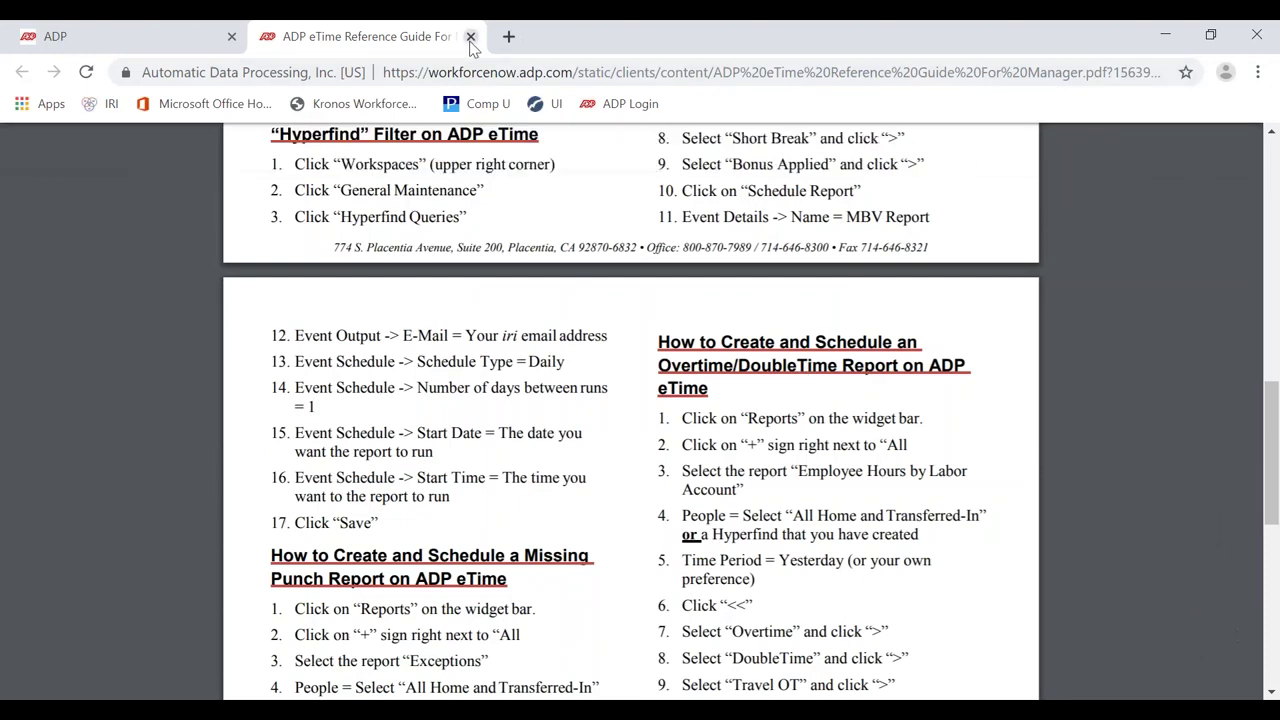
pyautogui.click(470, 38)
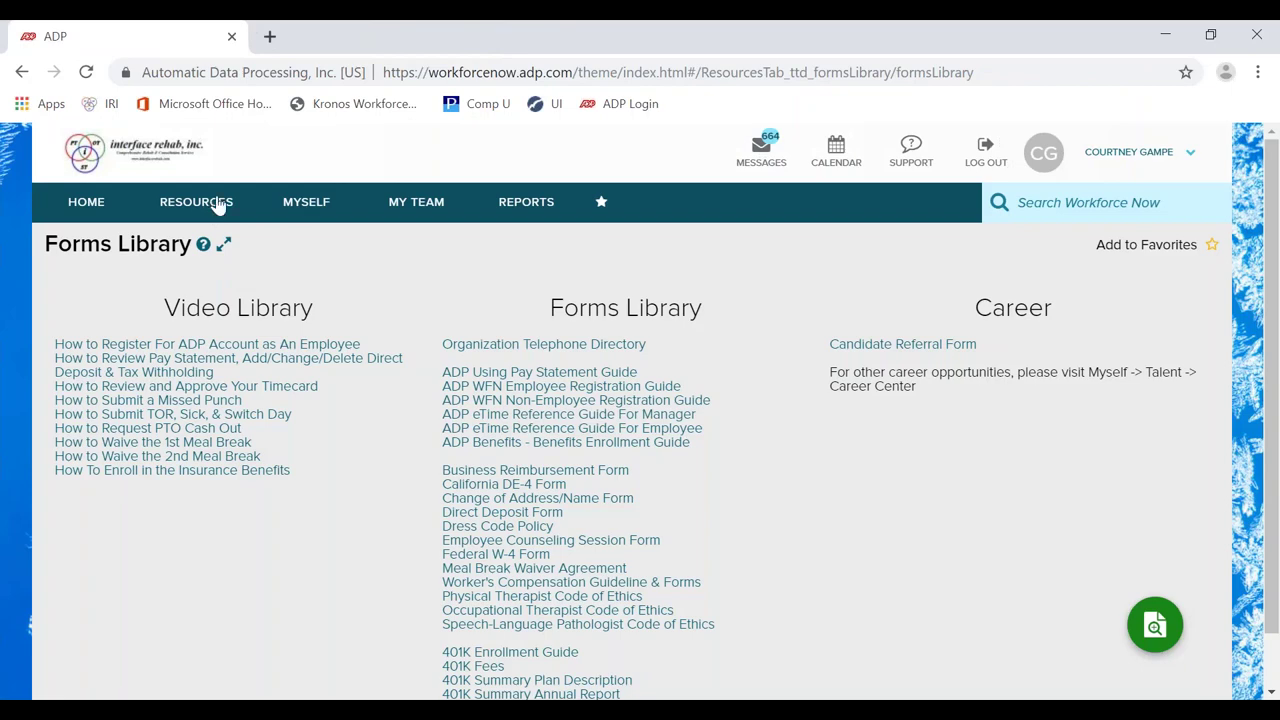
# Step: From the home page, launch Time under the Myself menu's Time & Attendance to show My Timecard
pyautogui.click(86, 203)
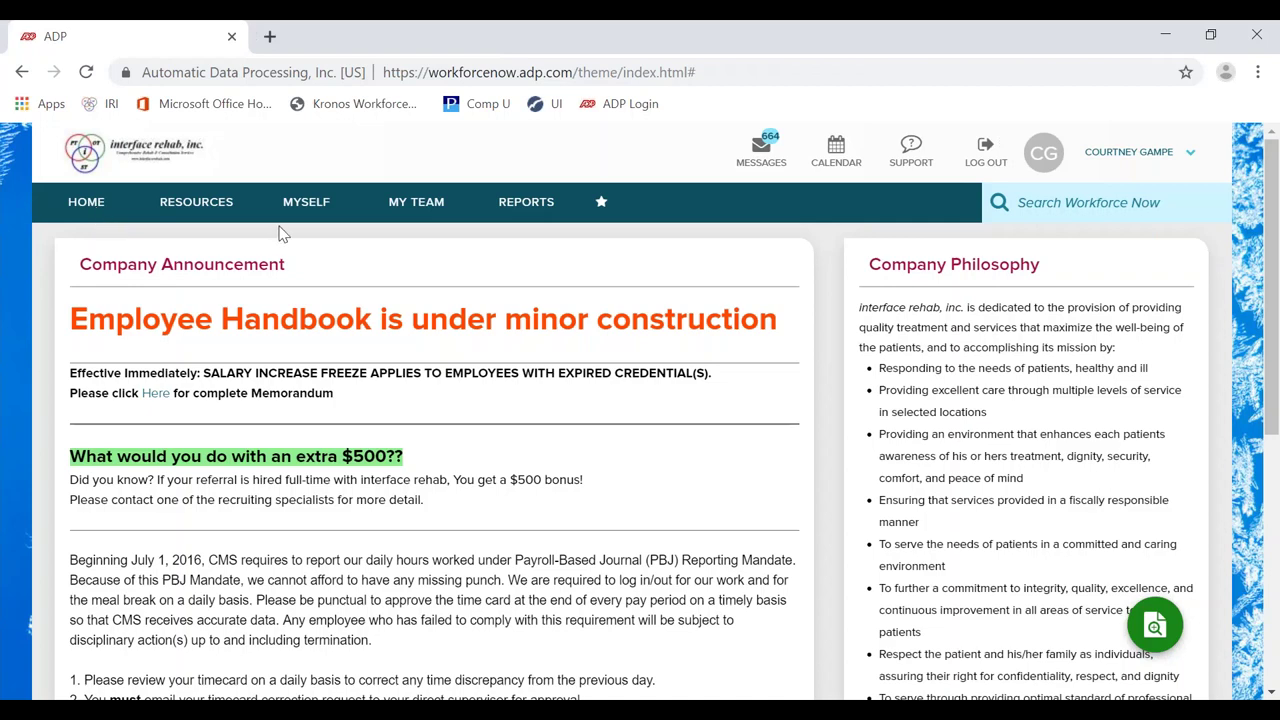
pyautogui.click(308, 206)
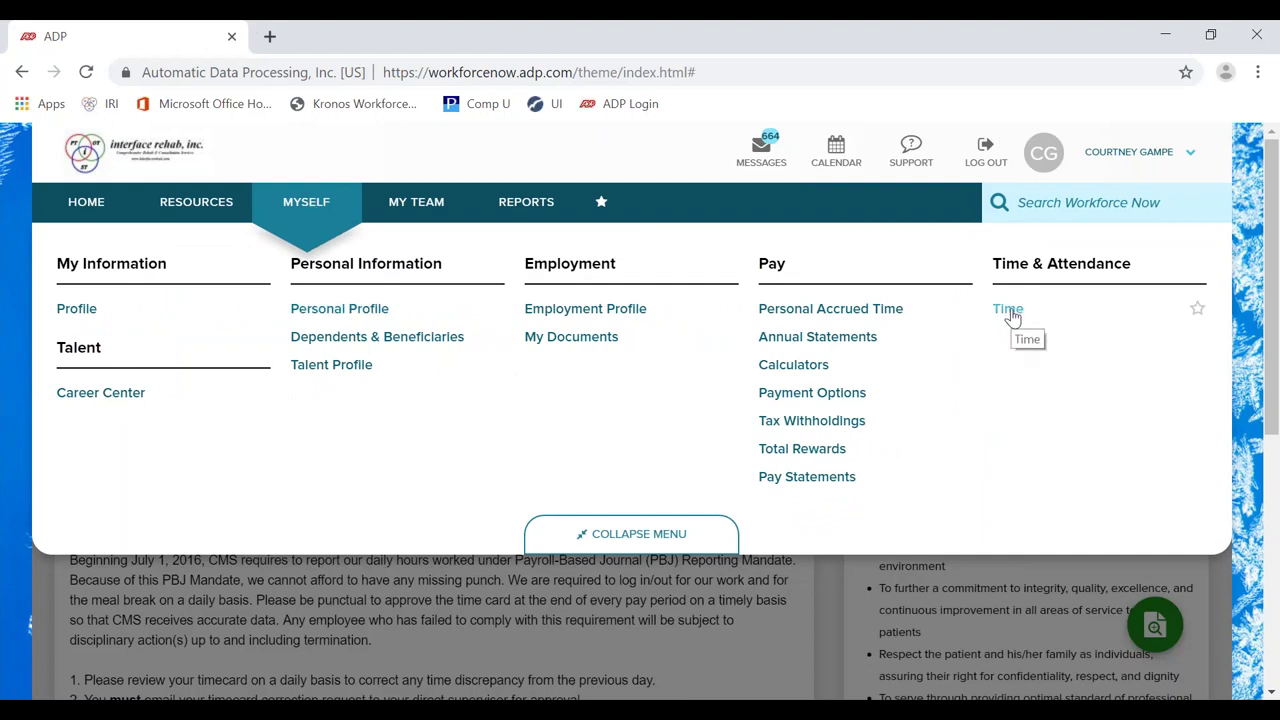
pyautogui.click(1008, 309)
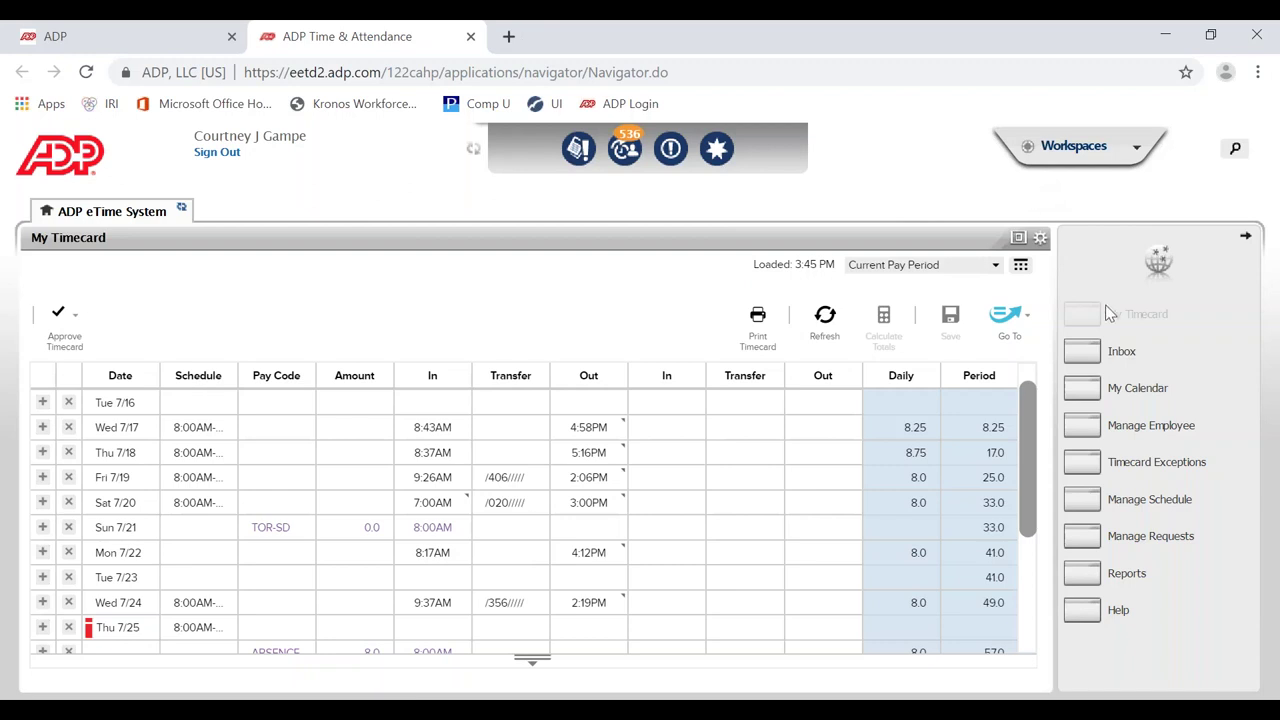
# Step: Open Reports from the eTime right-hand navigation panel
pyautogui.click(1126, 574)
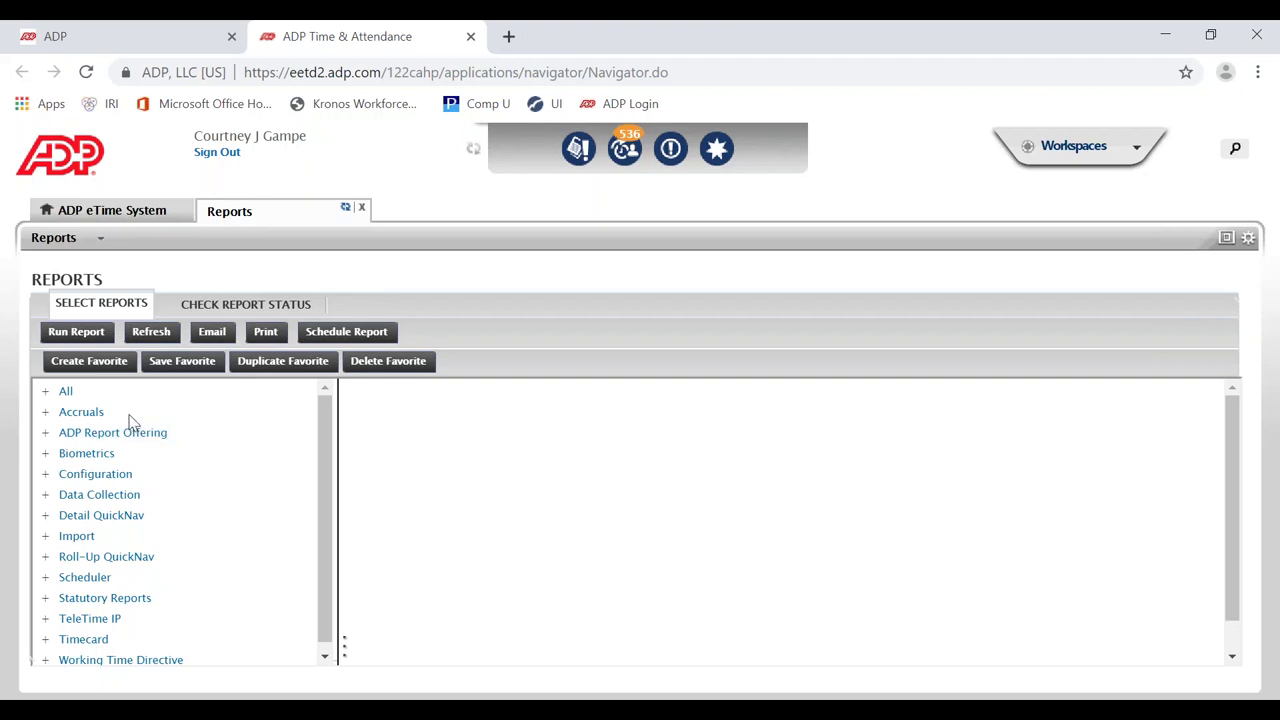
# Step: Expand the All reports category, select the Exceptions report, and widen its options pane
pyautogui.click(64, 393)
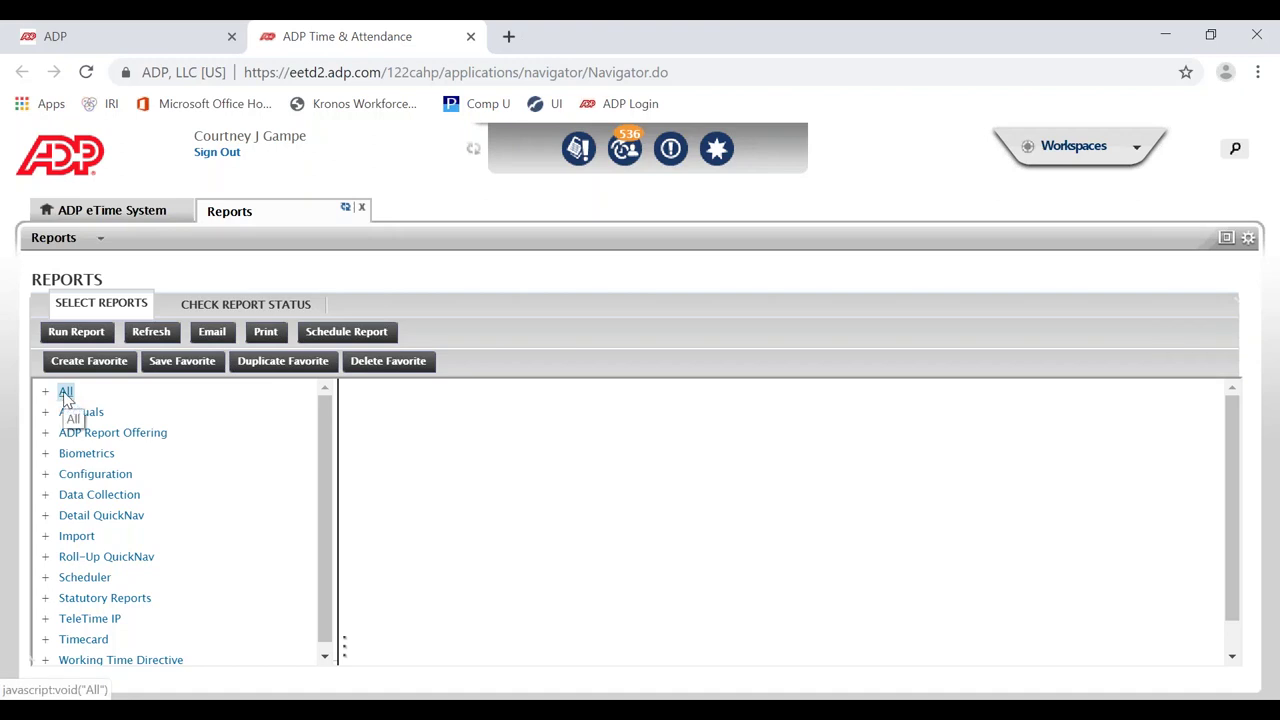
pyautogui.doubleClick(65, 394)
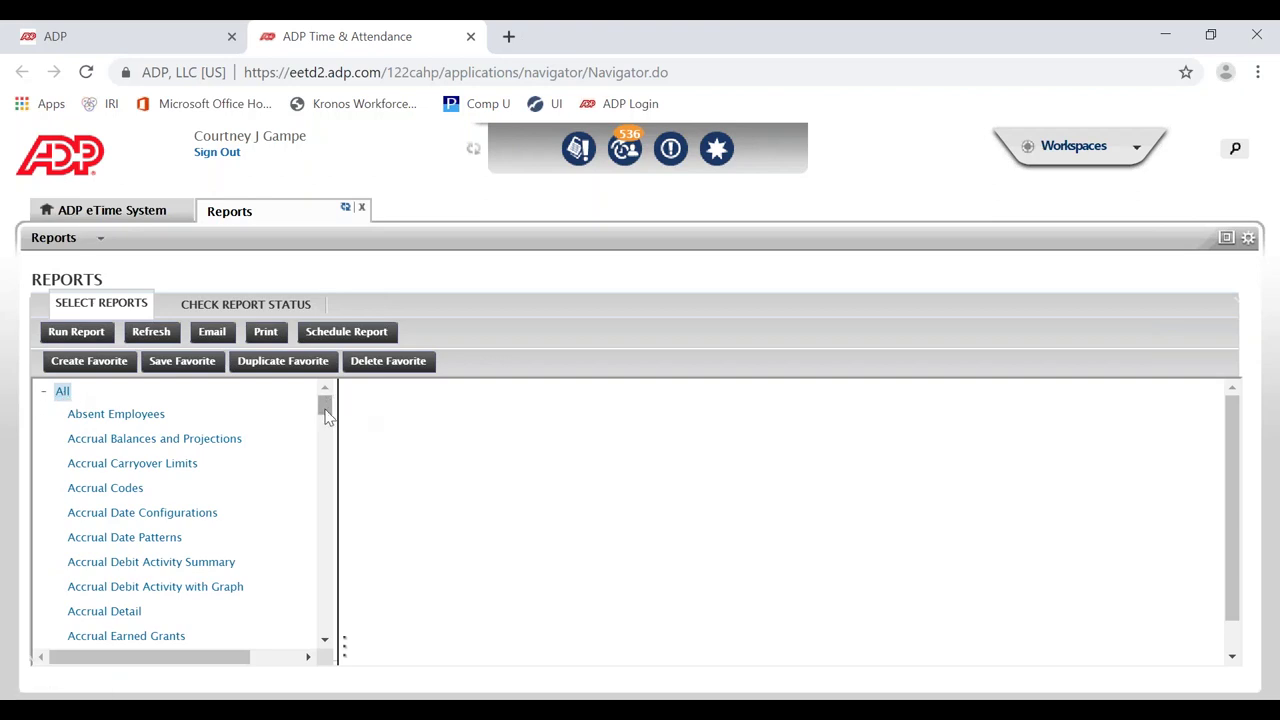
pyautogui.moveTo(325, 415); pyautogui.dragTo(327, 494)
pyautogui.click(120, 592)
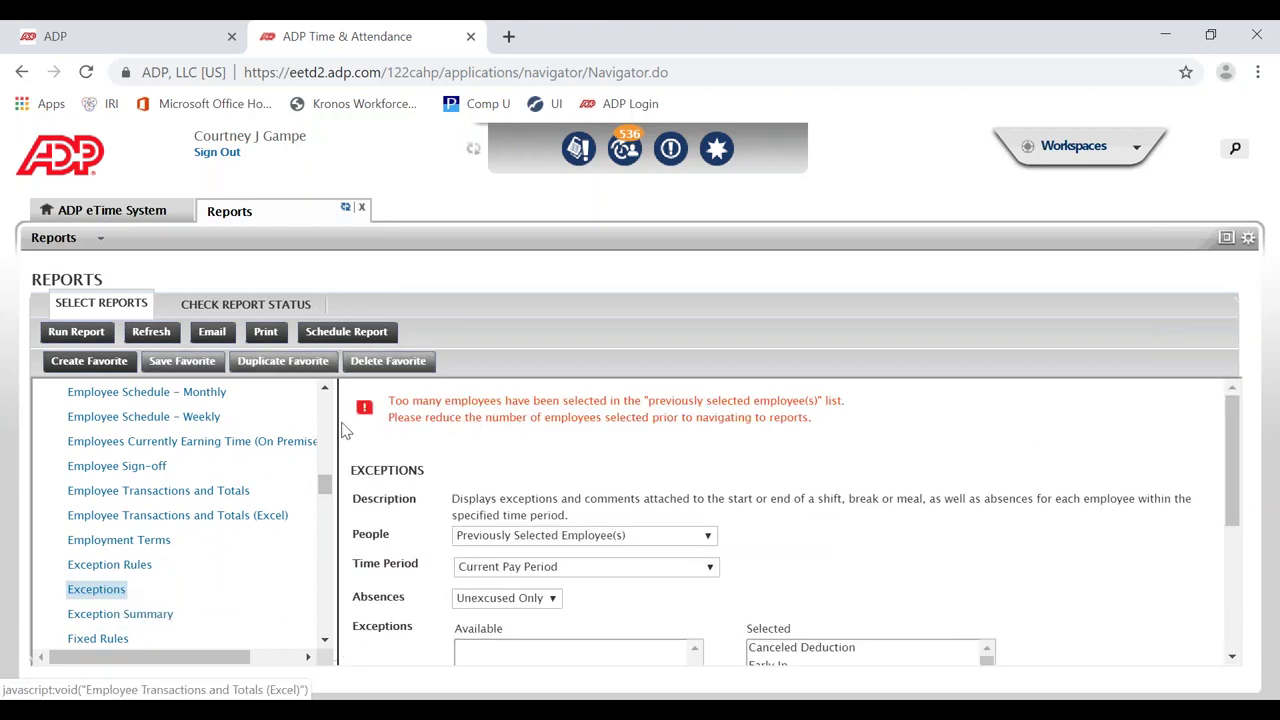
pyautogui.moveTo(334, 429); pyautogui.dragTo(234, 436)
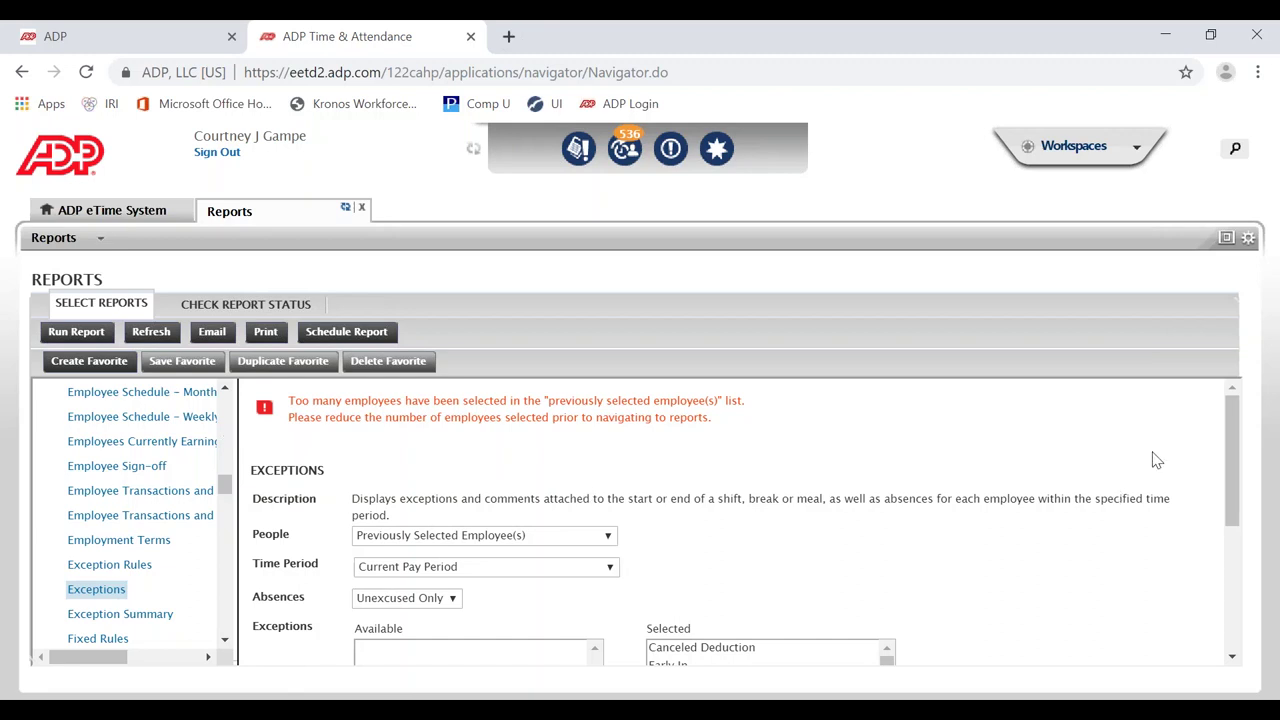
pyautogui.moveTo(1230, 447); pyautogui.dragTo(1230, 497)
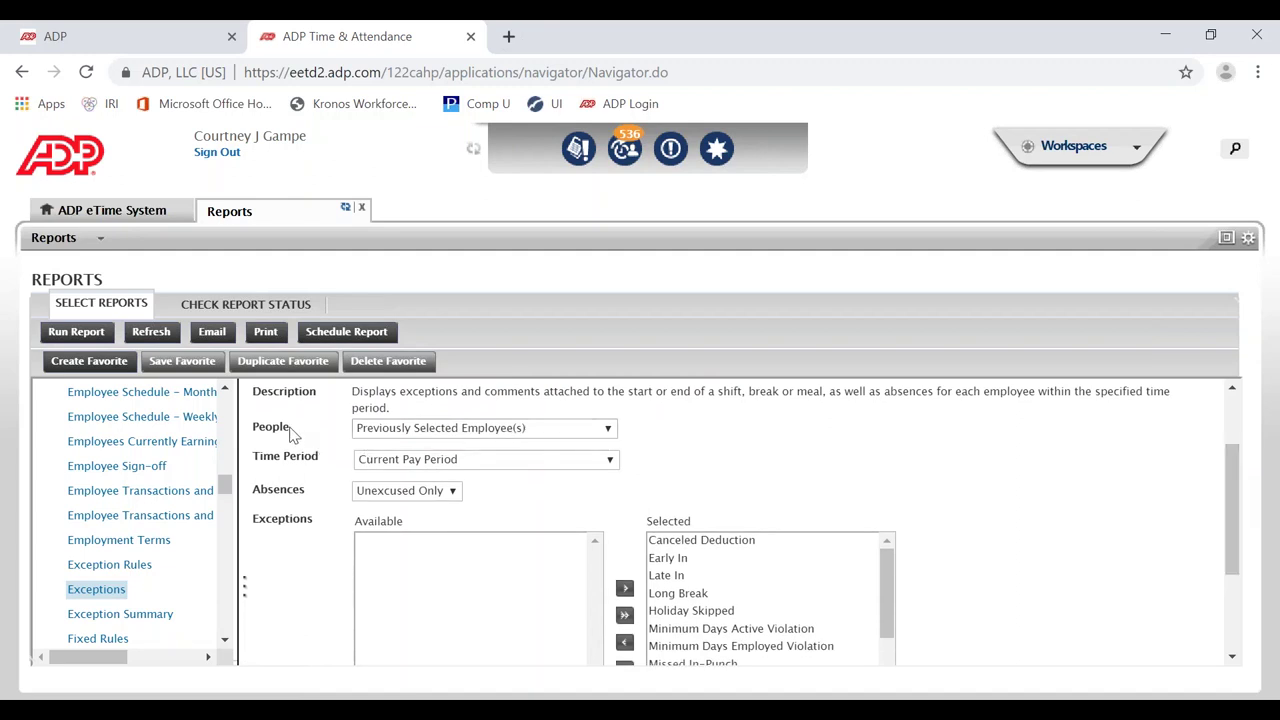
# Step: Set People to the manager's region group, Time Period to Yesterday, and Absences to None
pyautogui.click(409, 437)
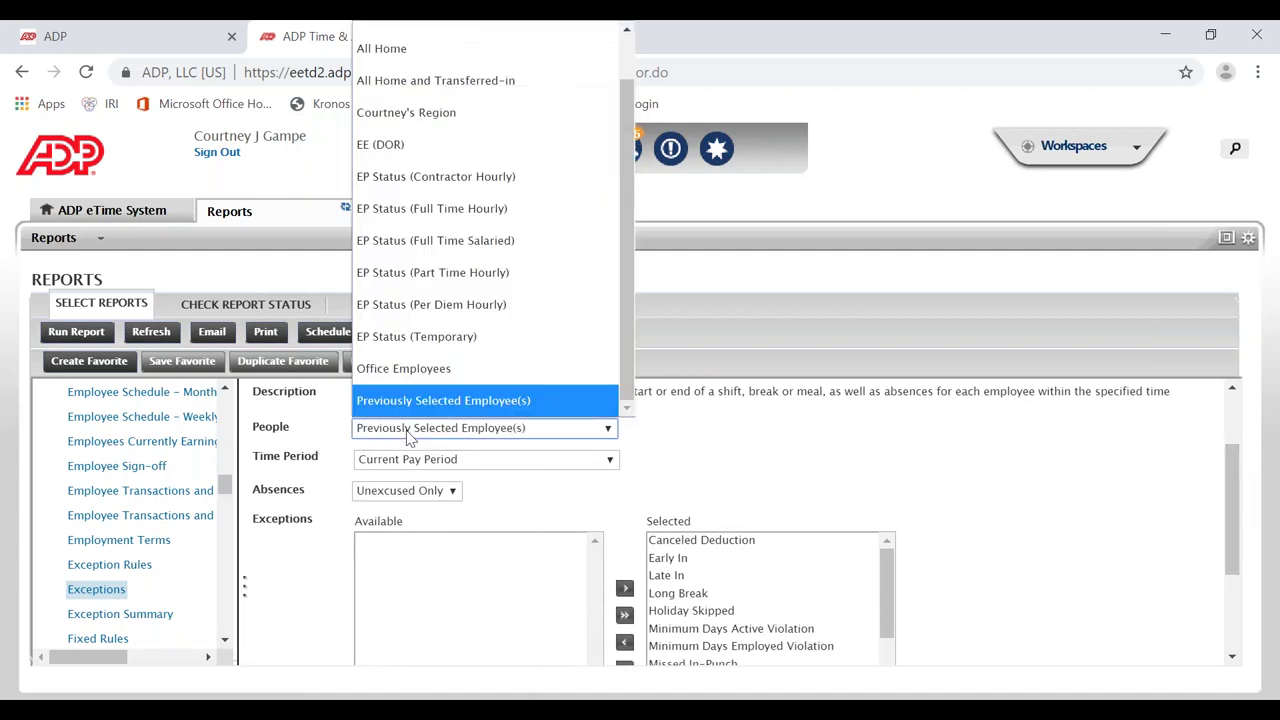
pyautogui.click(444, 122)
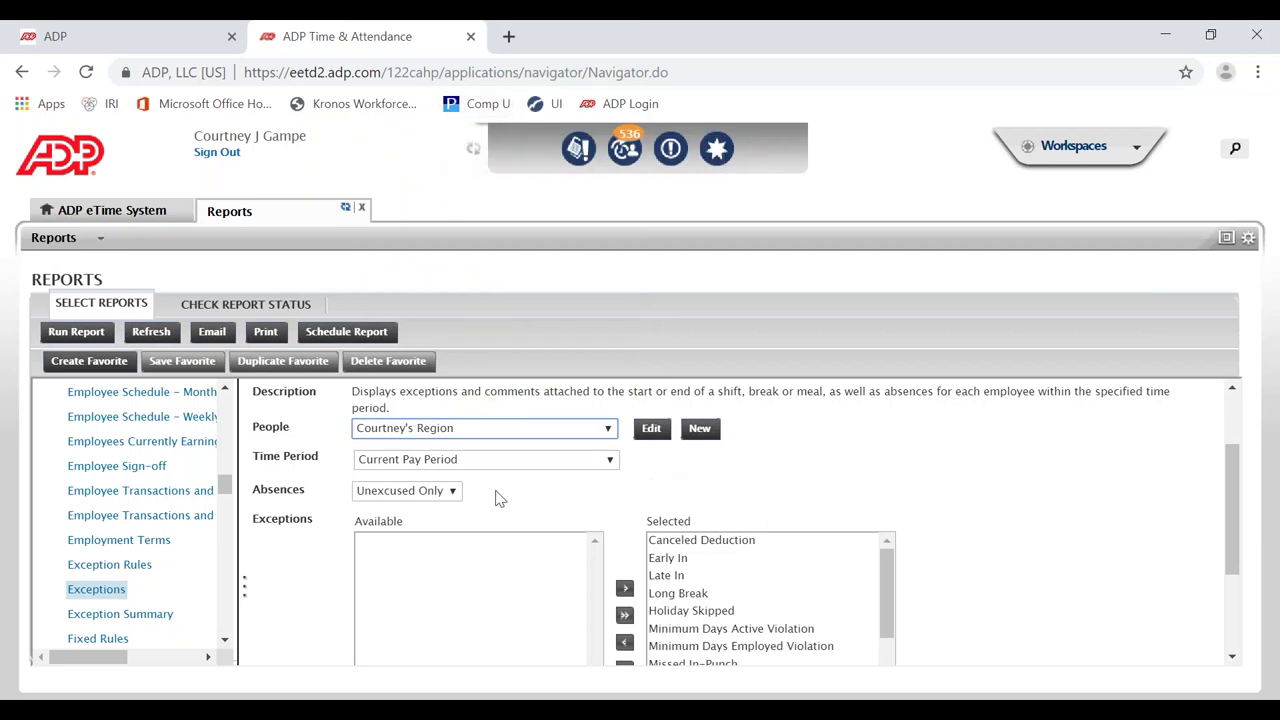
pyautogui.click(443, 461)
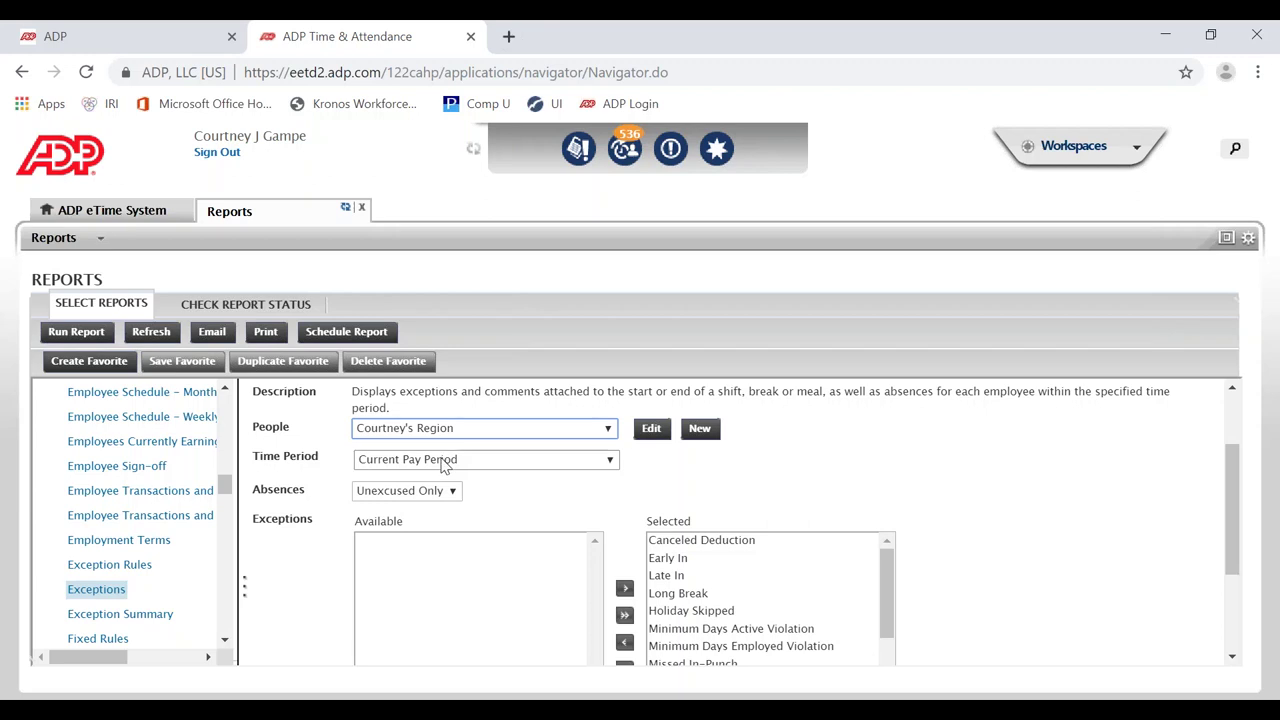
pyautogui.scroll(-1, 435, 380)
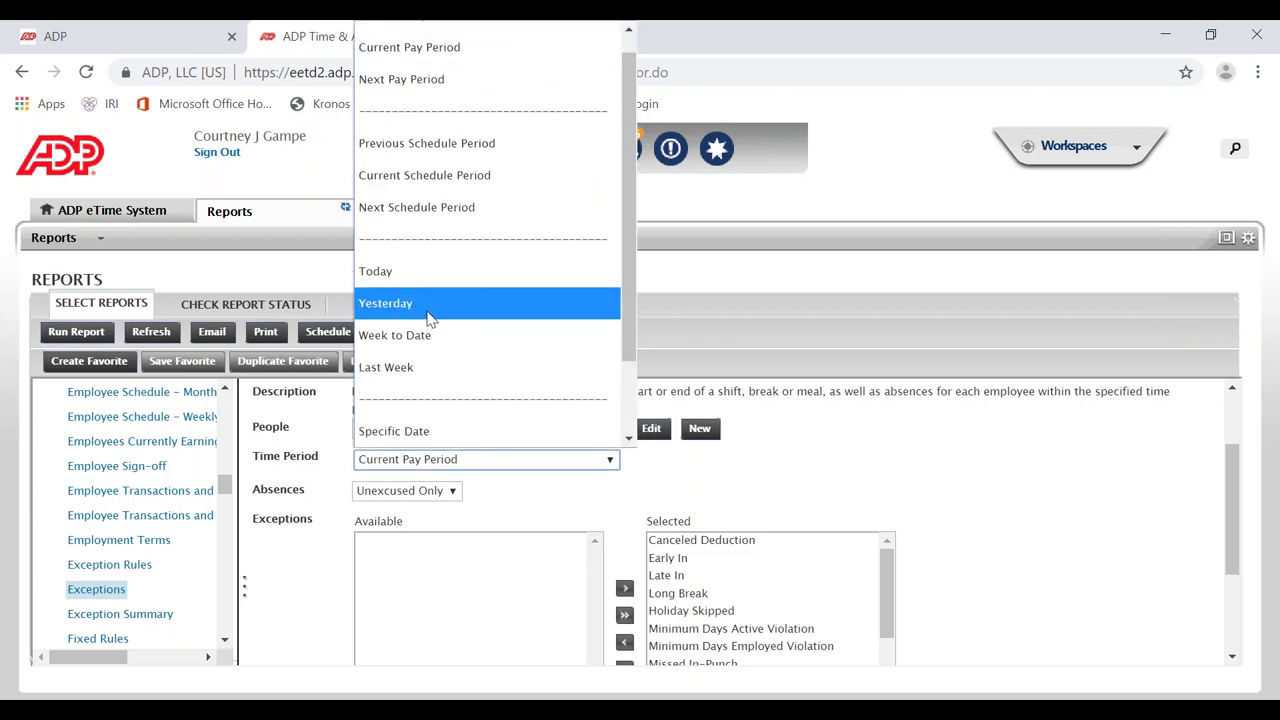
pyautogui.click(428, 310)
pyautogui.click(417, 495)
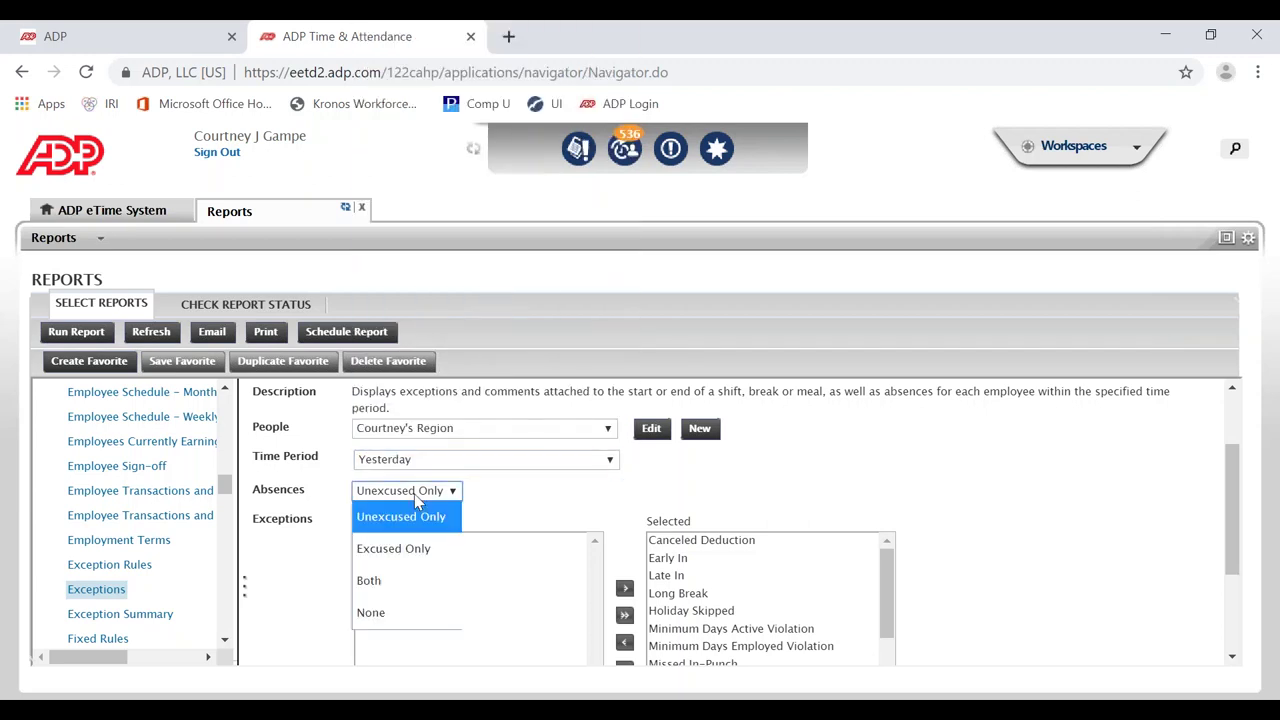
pyautogui.click(391, 622)
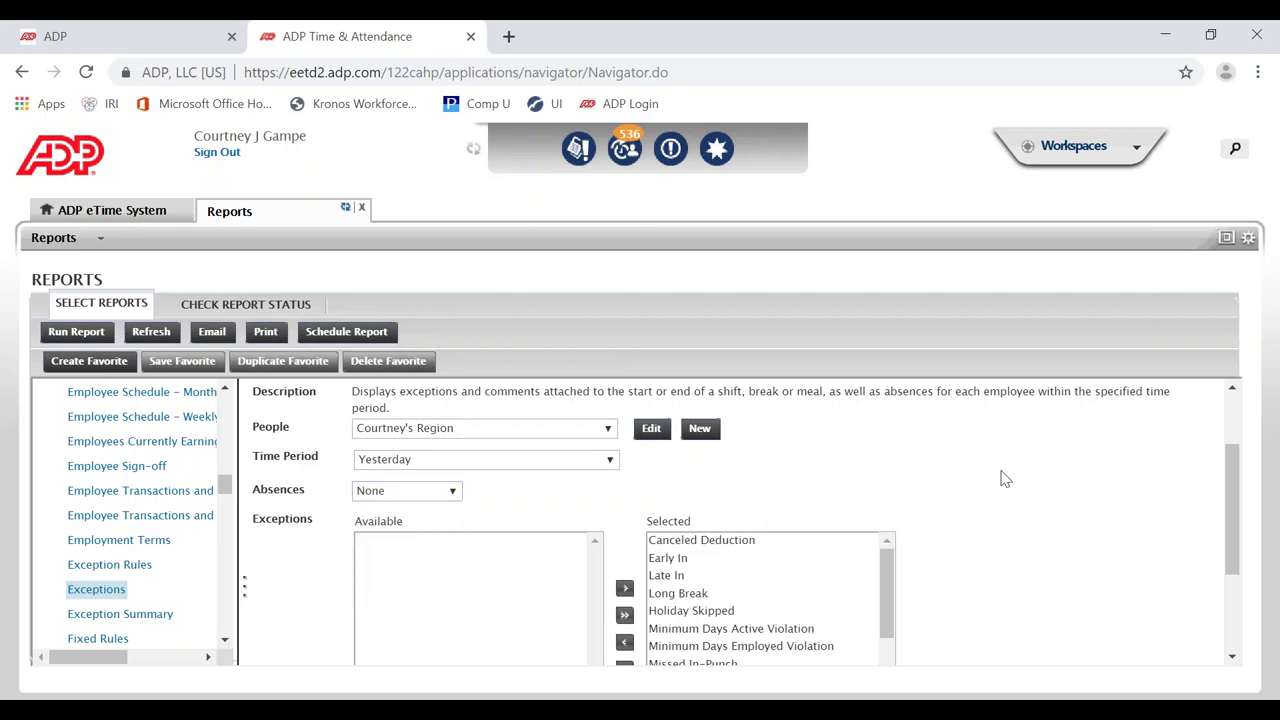
pyautogui.moveTo(1234, 506); pyautogui.dragTo(1235, 566)
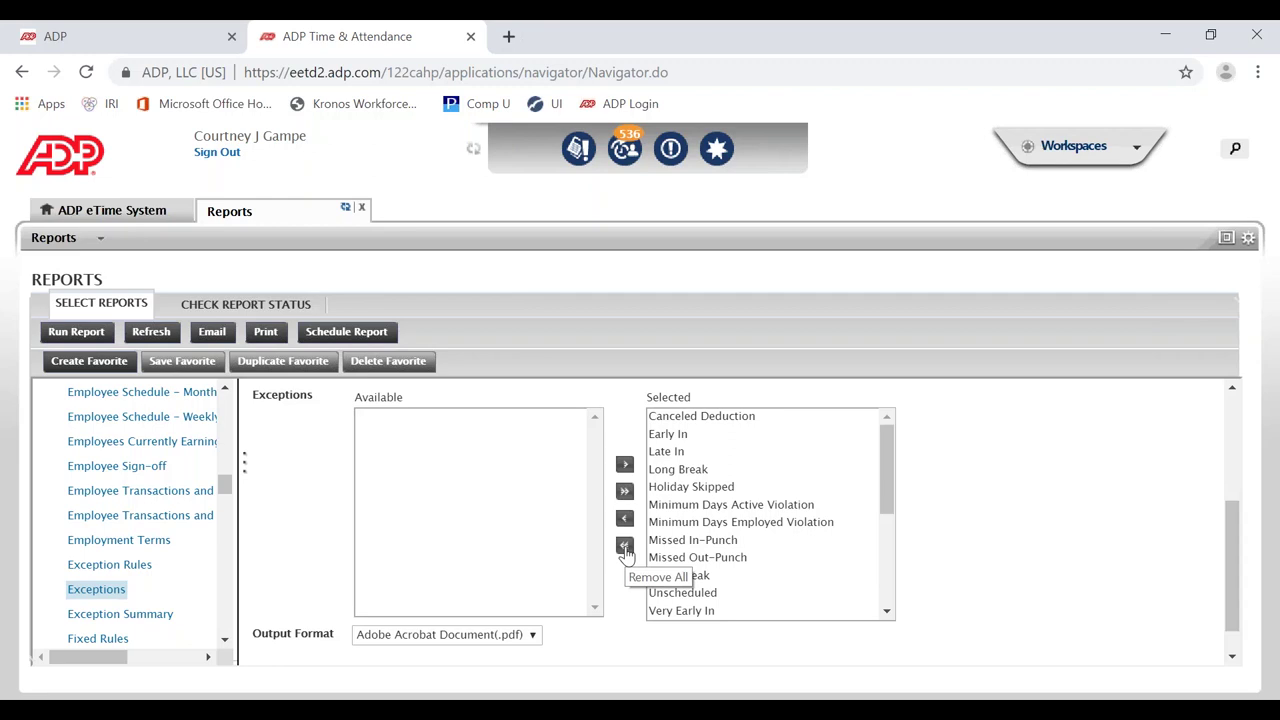
# Step: Clear all selected exceptions, then add Short Break and Bonus Applied
pyautogui.click(624, 546)
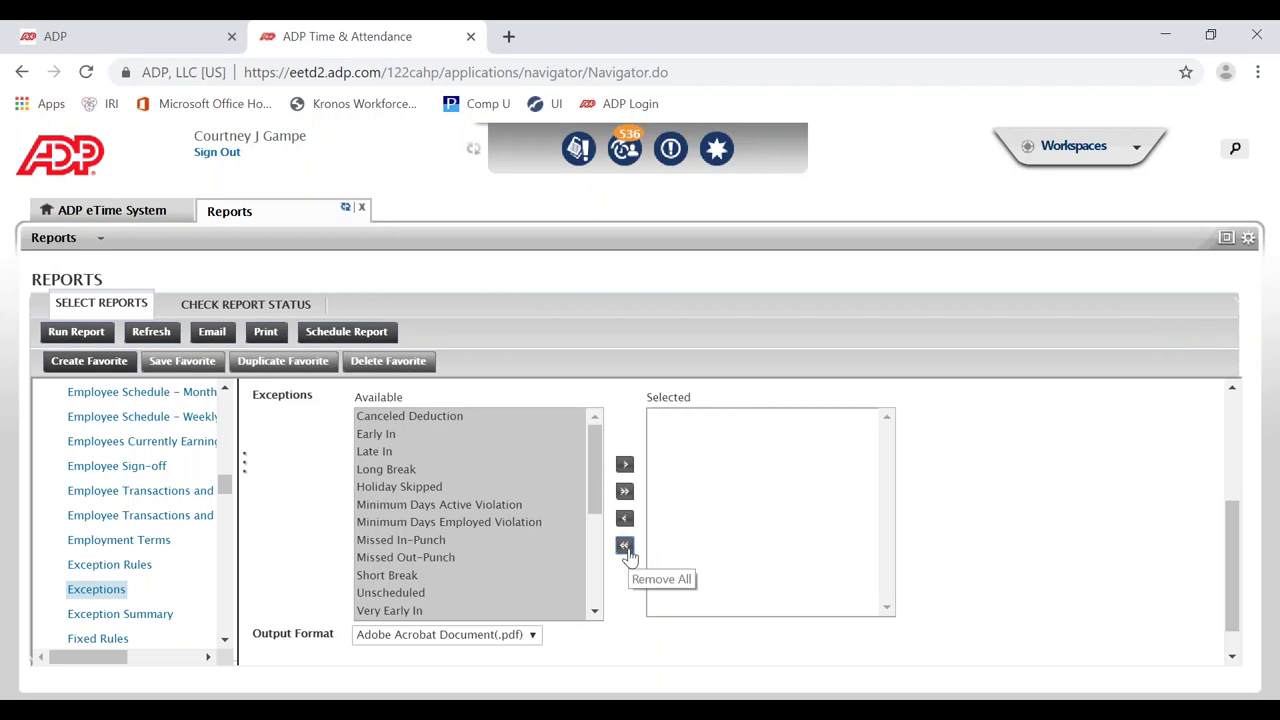
pyautogui.click(494, 506)
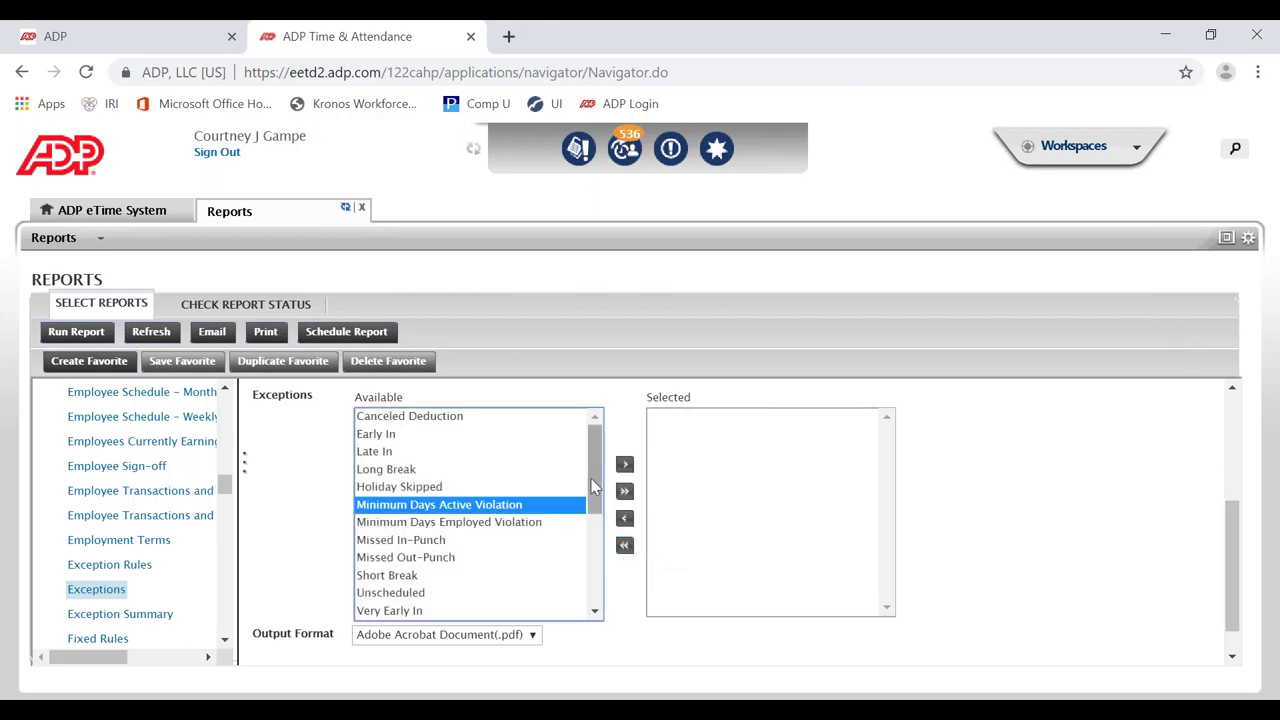
pyautogui.click(415, 577)
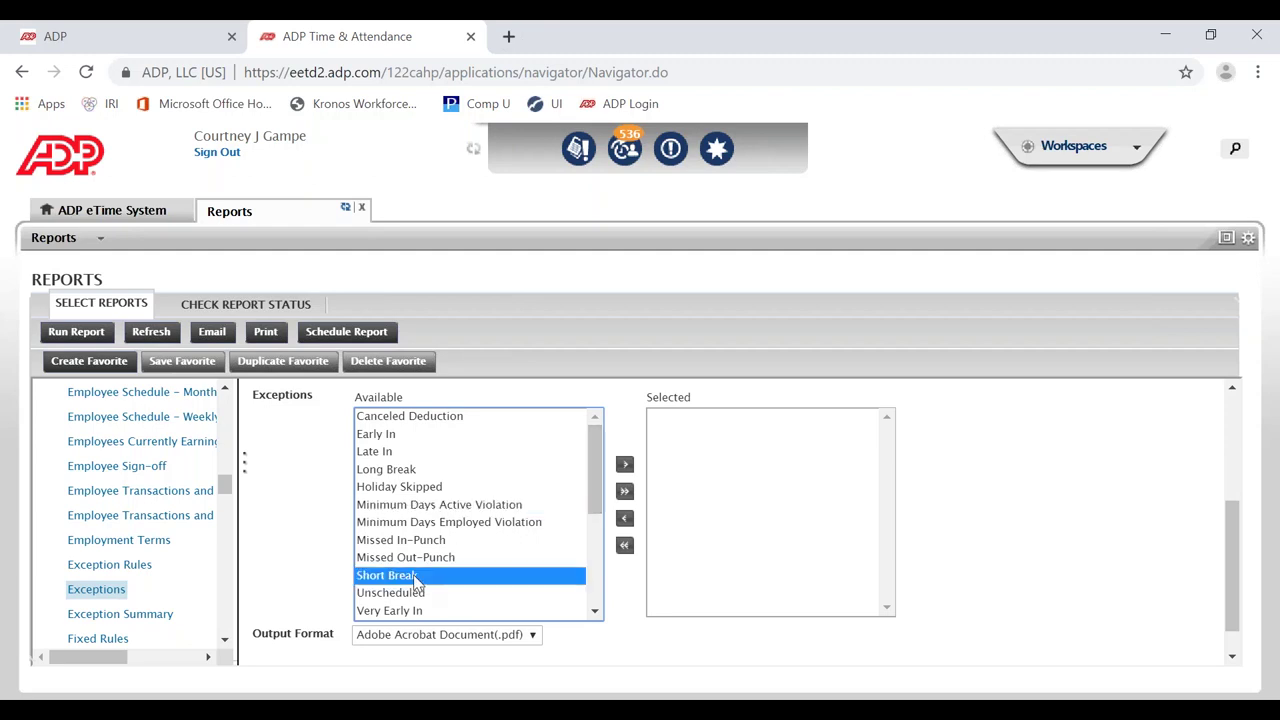
pyautogui.click(625, 466)
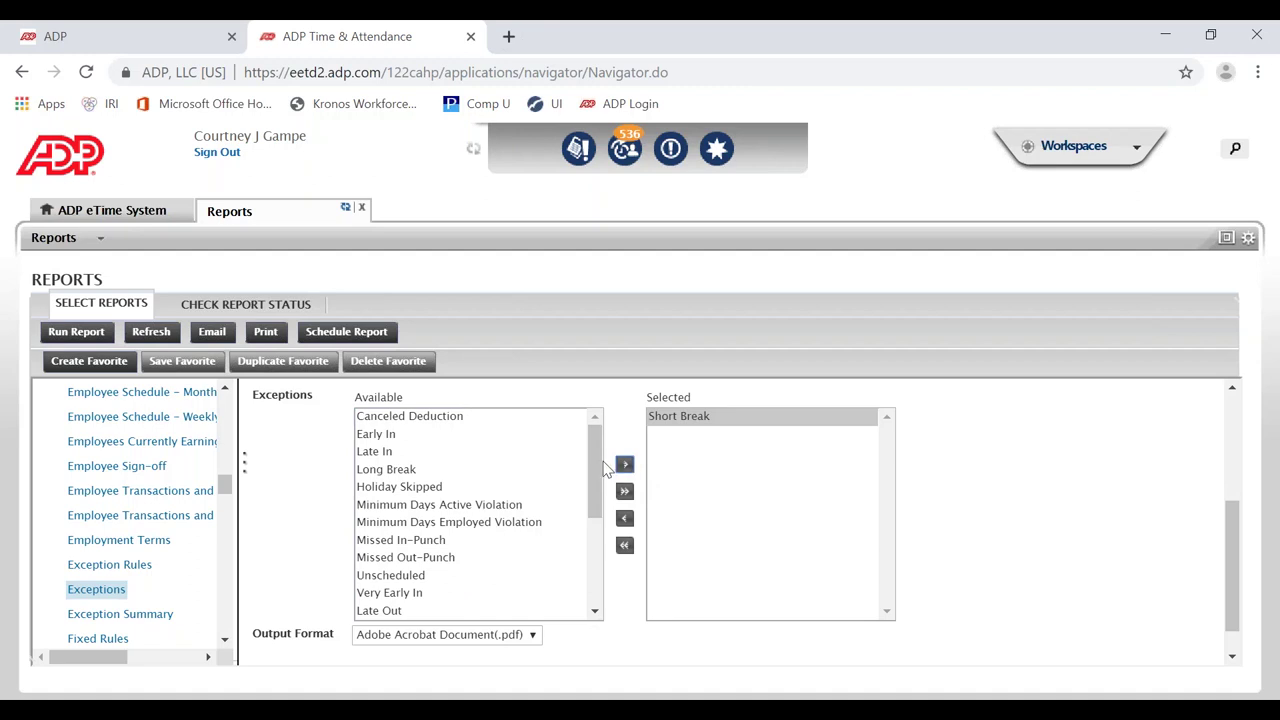
pyautogui.moveTo(598, 466); pyautogui.dragTo(594, 557)
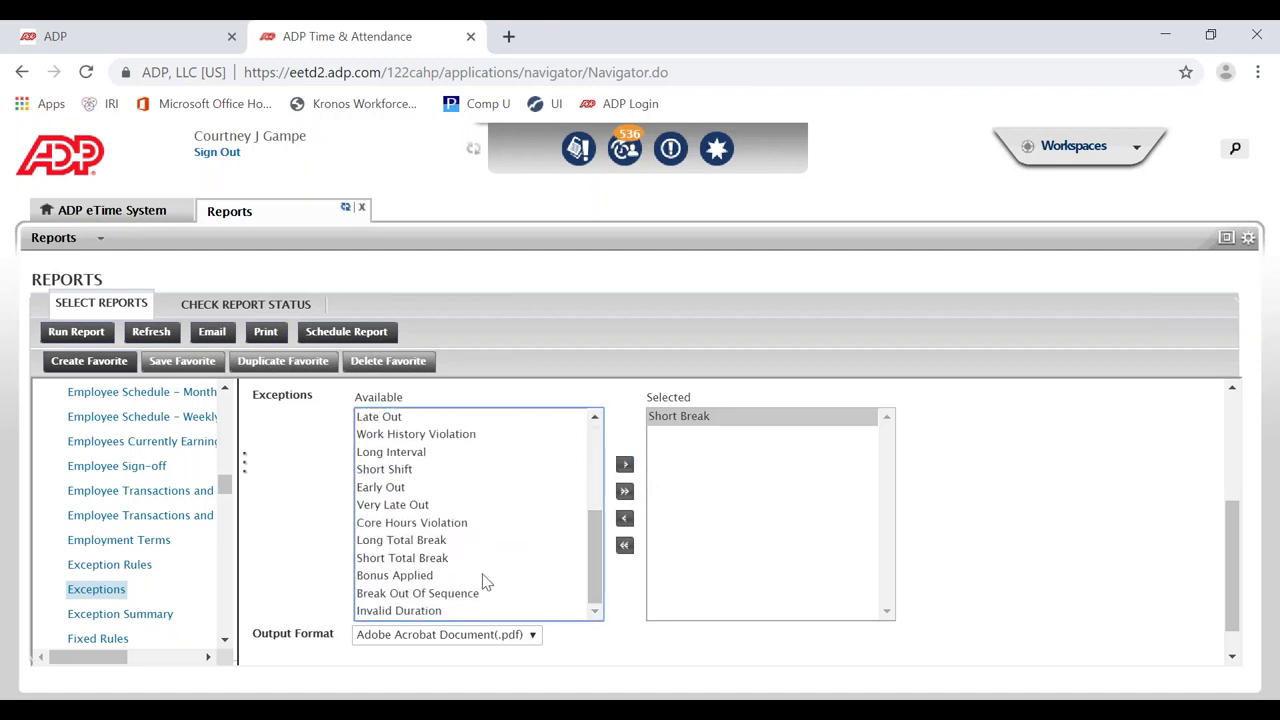
pyautogui.click(484, 577)
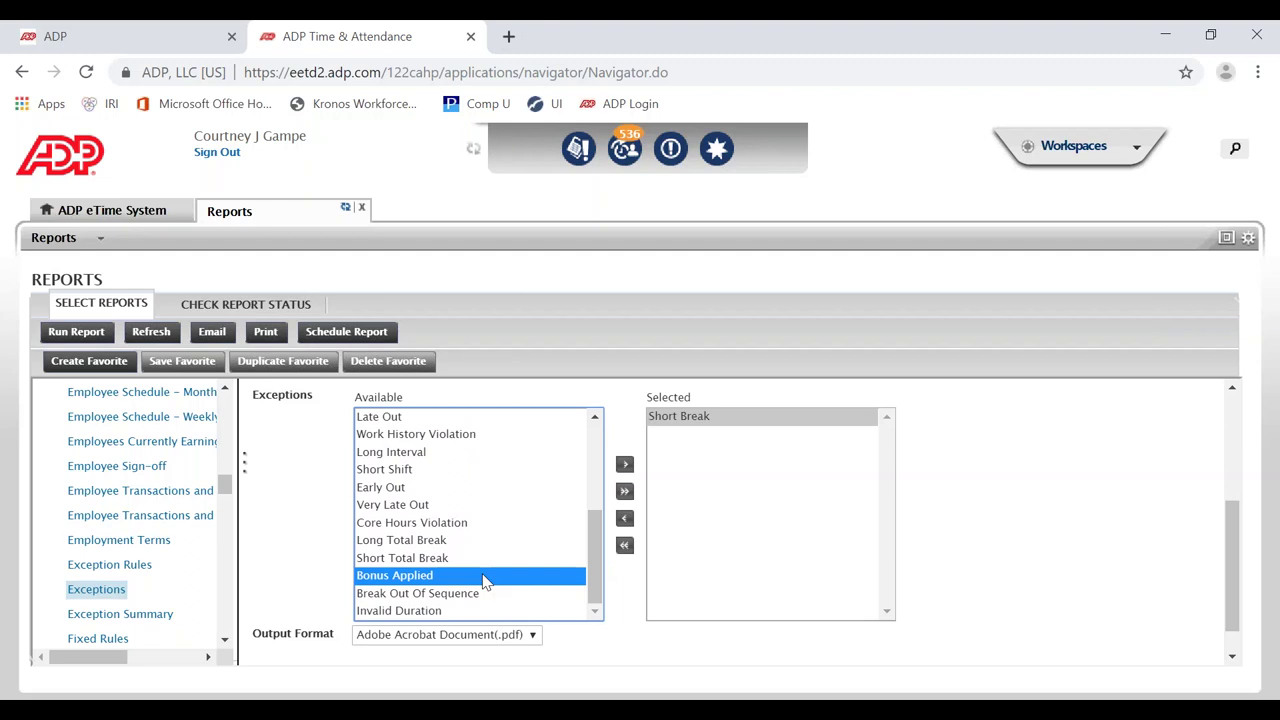
pyautogui.click(624, 465)
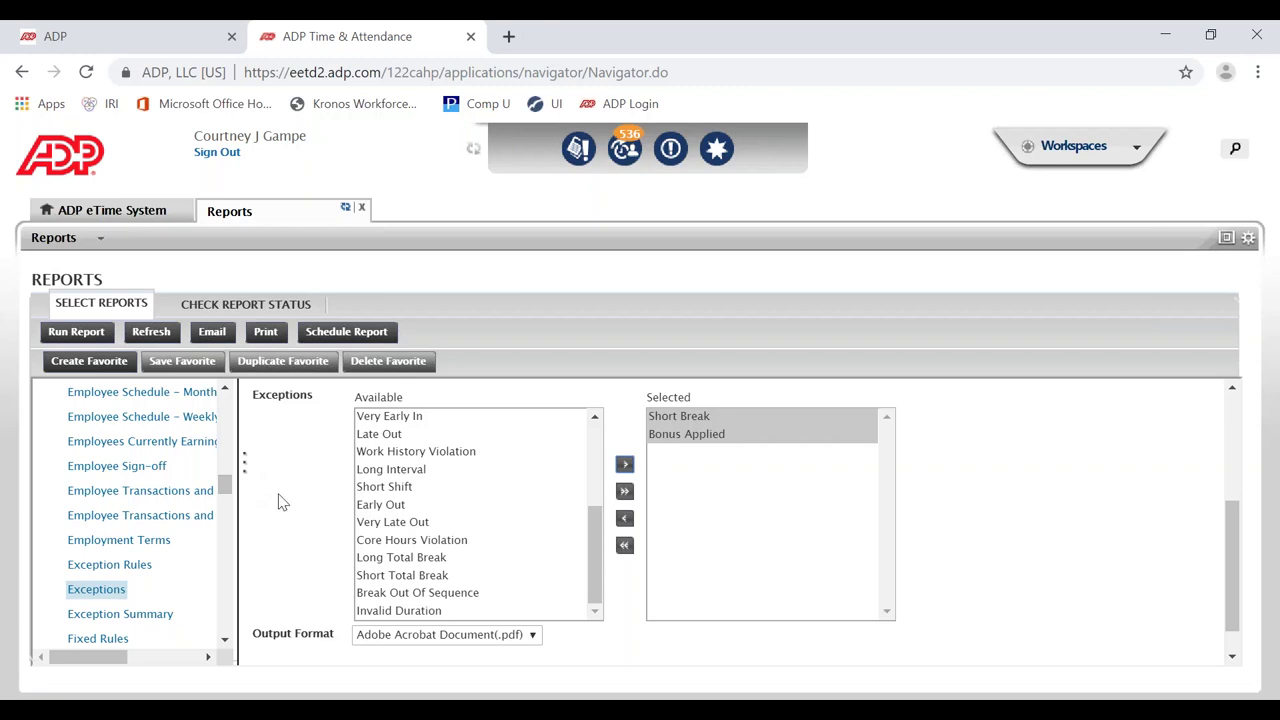
pyautogui.scroll(3, 306, 476)
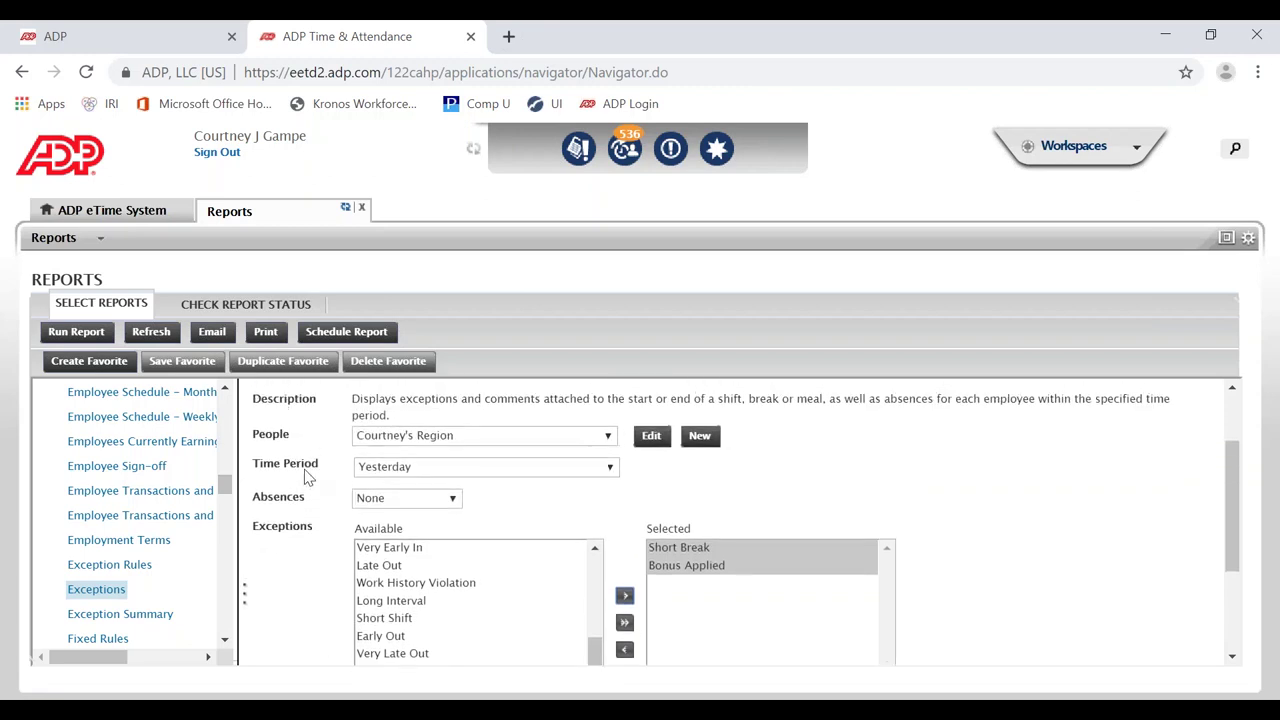
# Step: Reselect the Exceptions report and set People to the region group, Yesterday, and Absences None
pyautogui.click(110, 594)
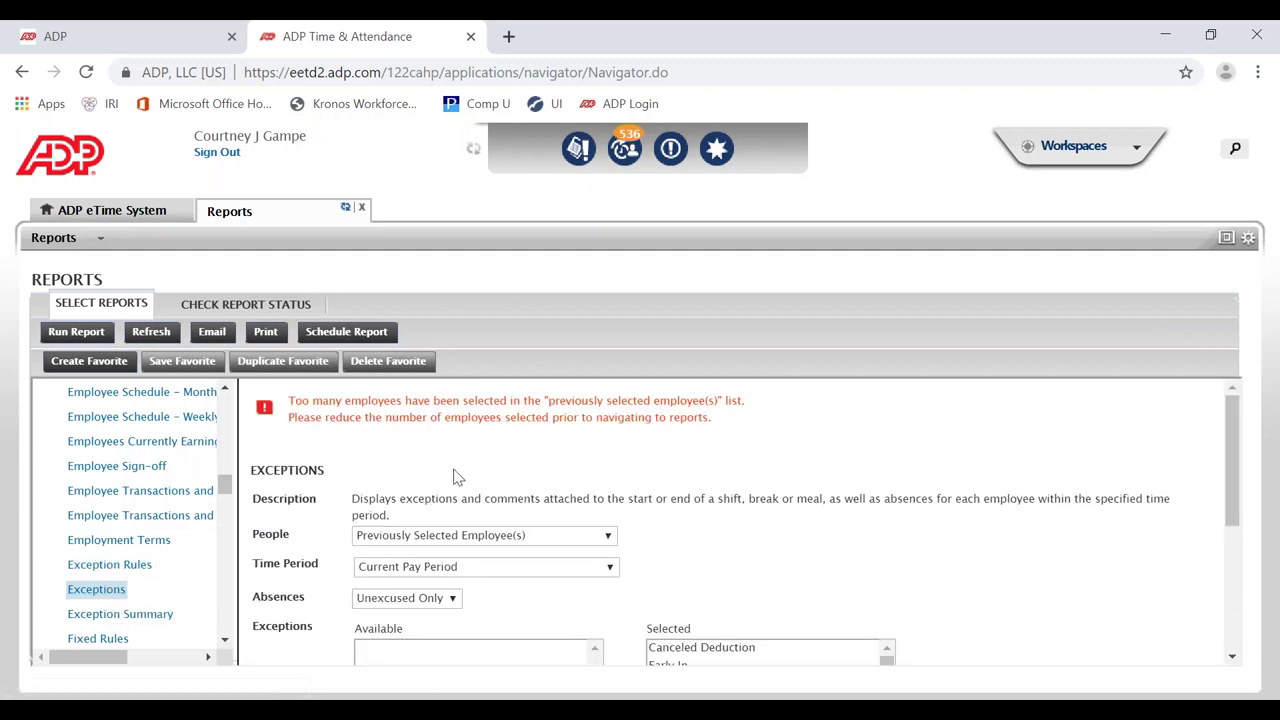
pyautogui.scroll(-2, 455, 480)
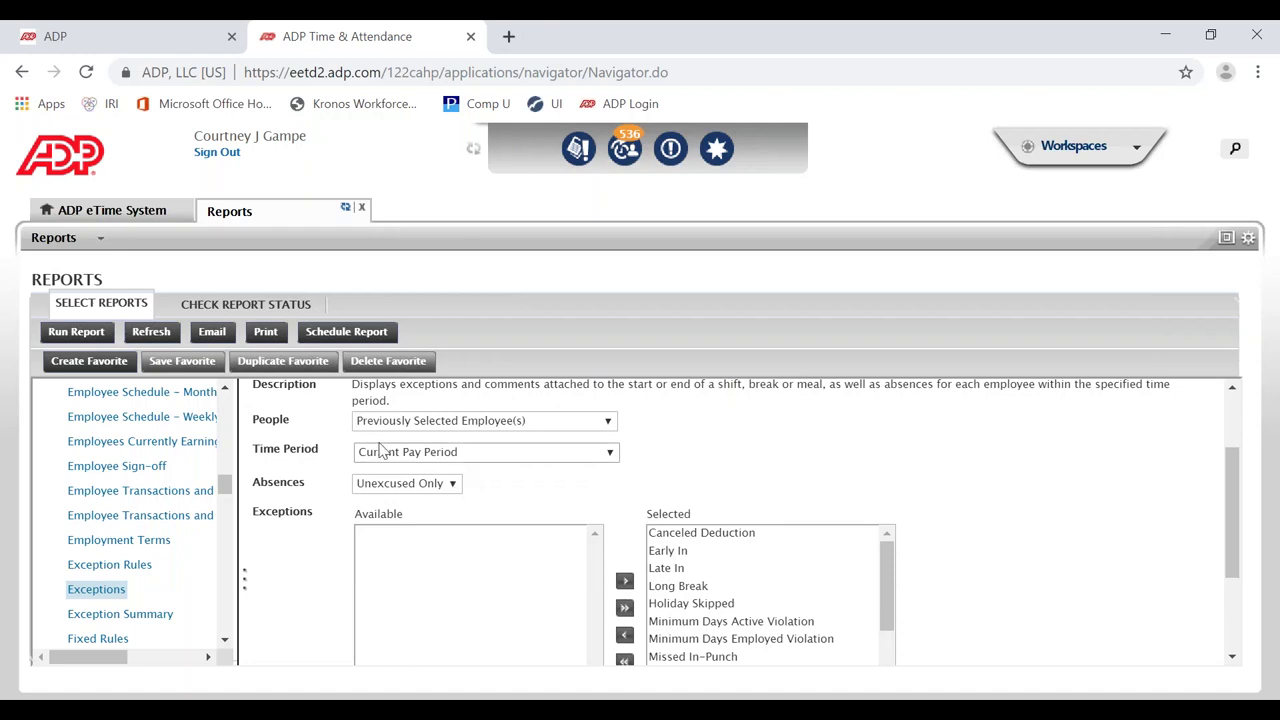
pyautogui.click(397, 428)
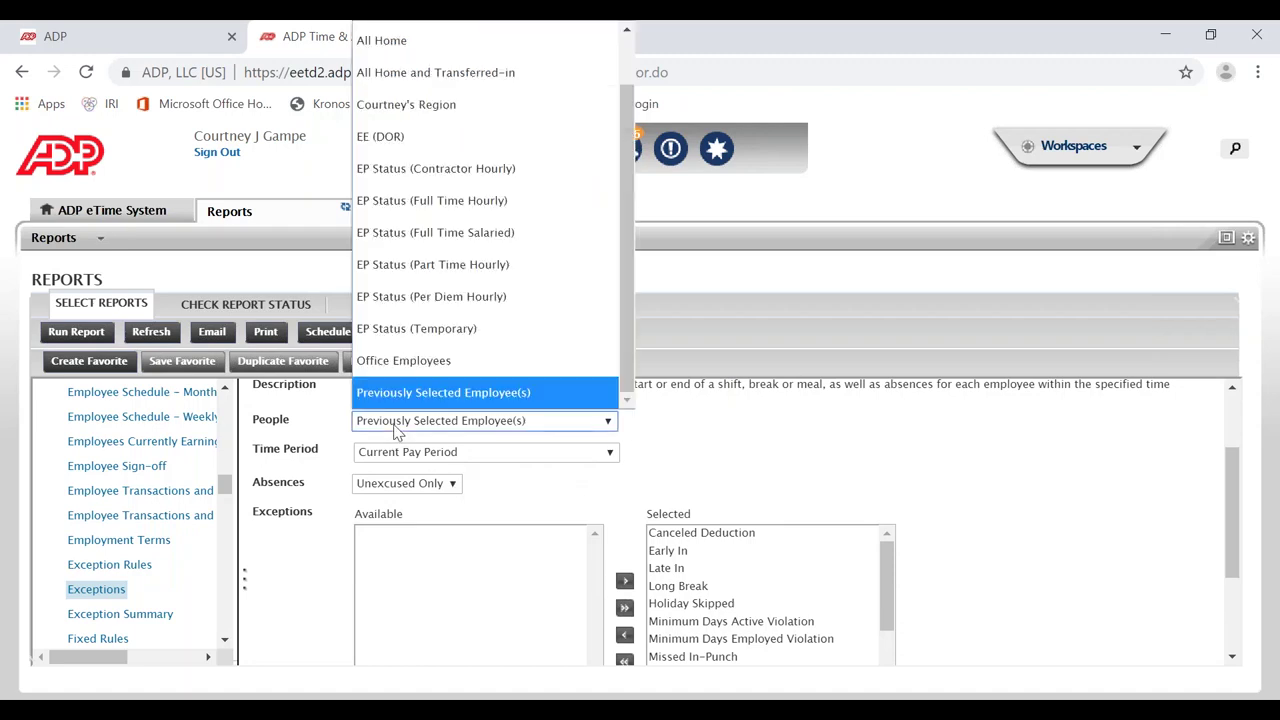
pyautogui.click(443, 112)
pyautogui.click(414, 454)
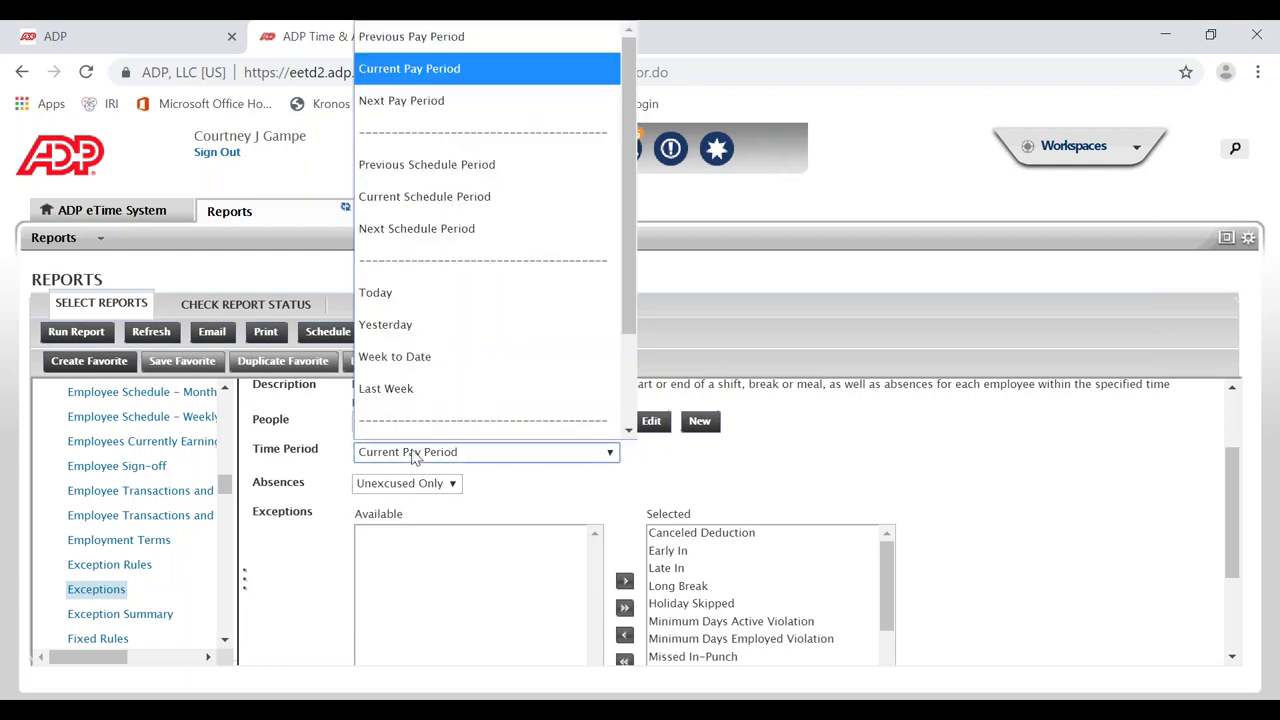
pyautogui.click(410, 326)
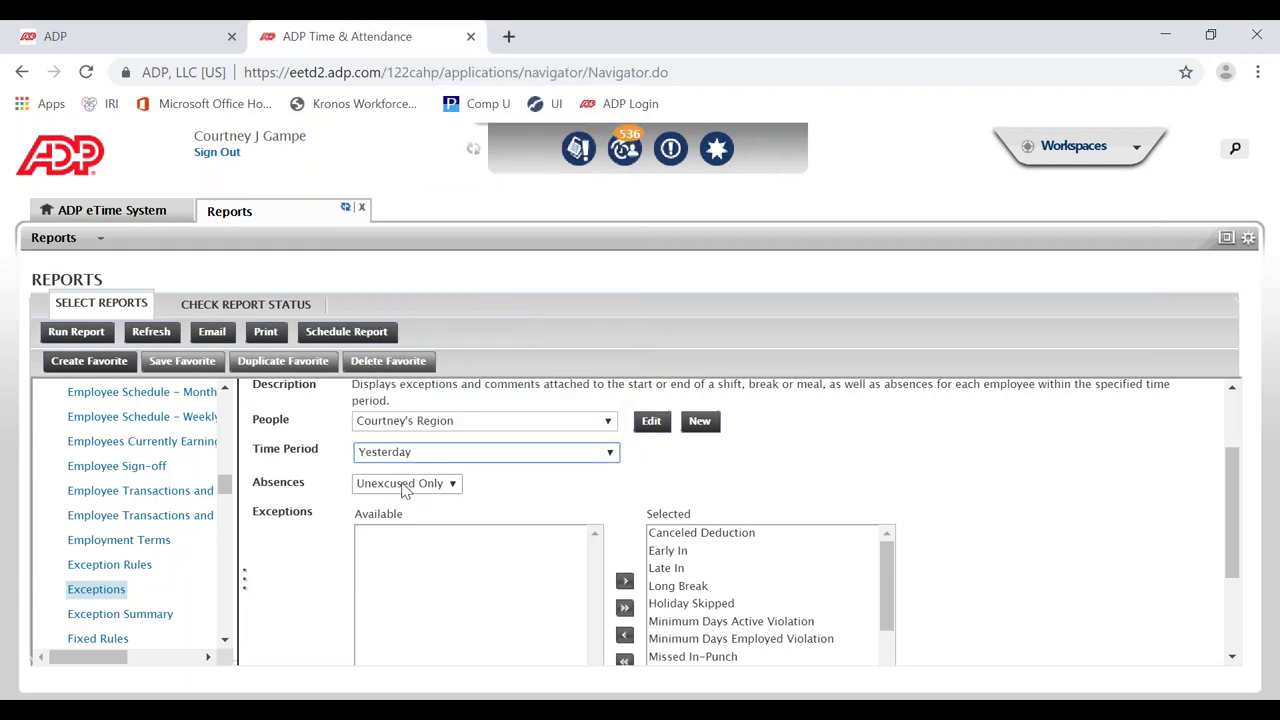
pyautogui.click(405, 485)
pyautogui.click(405, 610)
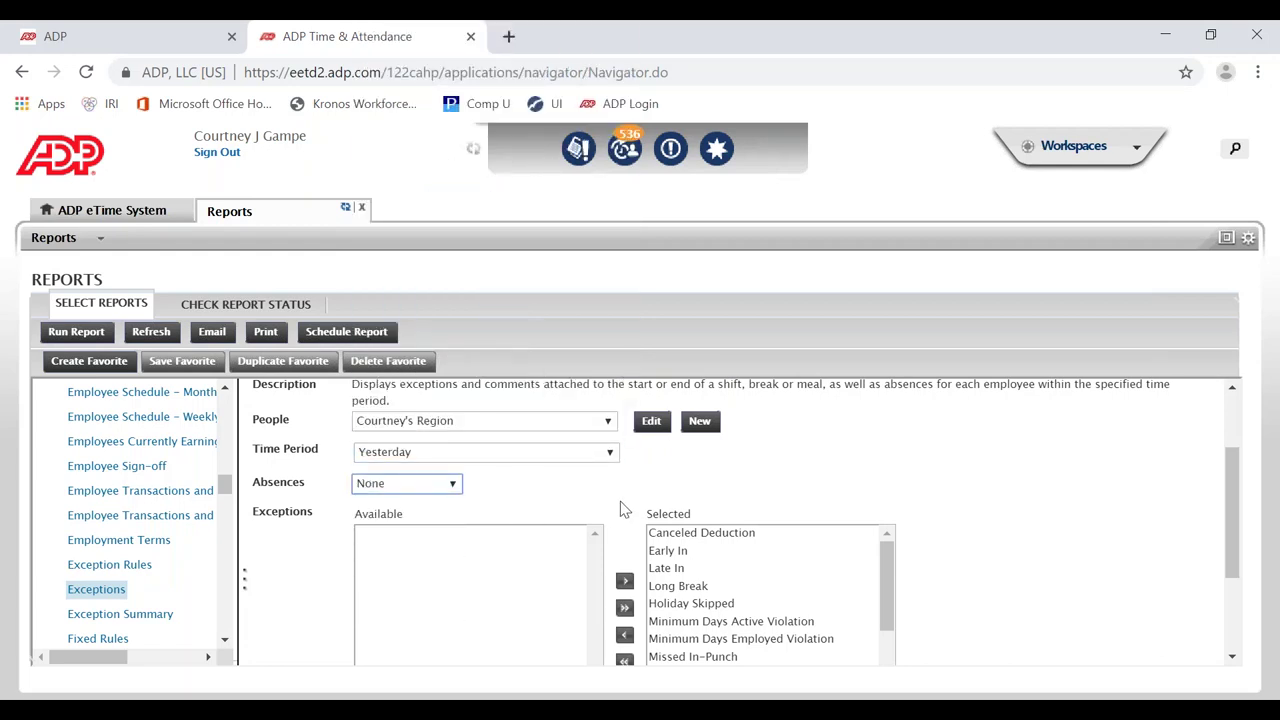
pyautogui.moveTo(1230, 487); pyautogui.dragTo(1232, 540)
# Step: Remove all exceptions, then add Missed In-Punch and Missed Out-Punch to the selection
pyautogui.click(624, 550)
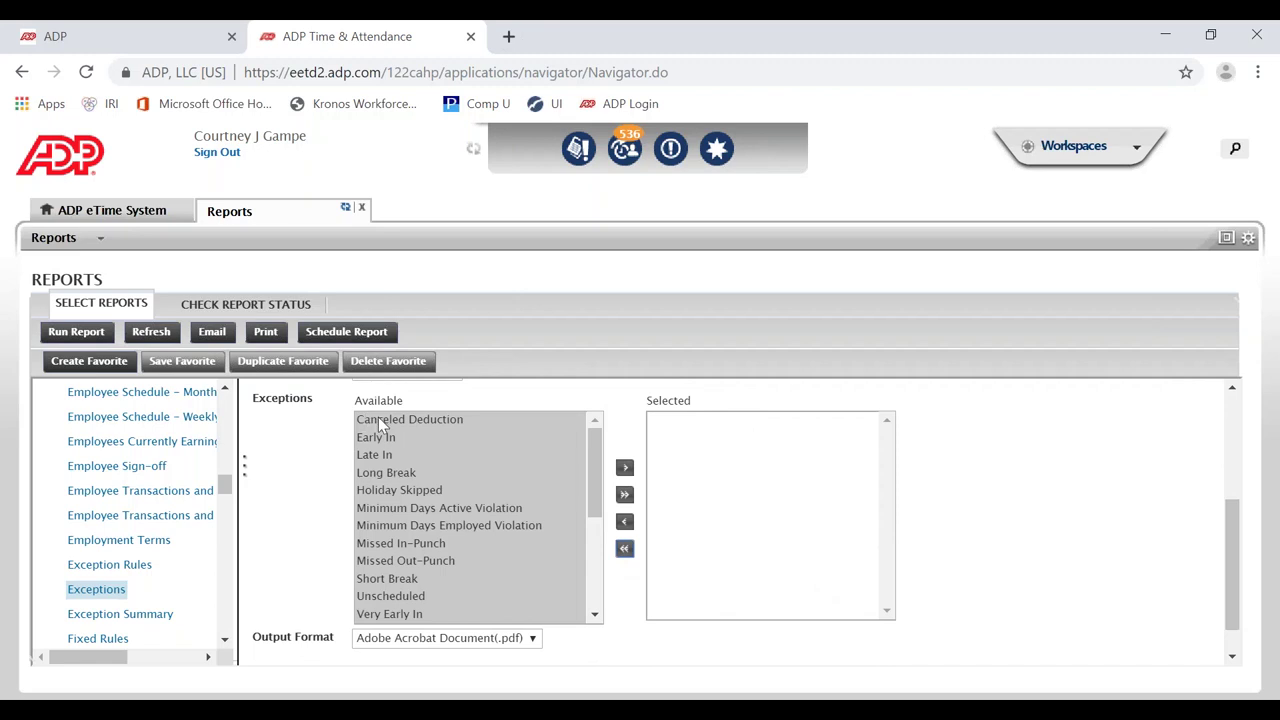
pyautogui.click(379, 421)
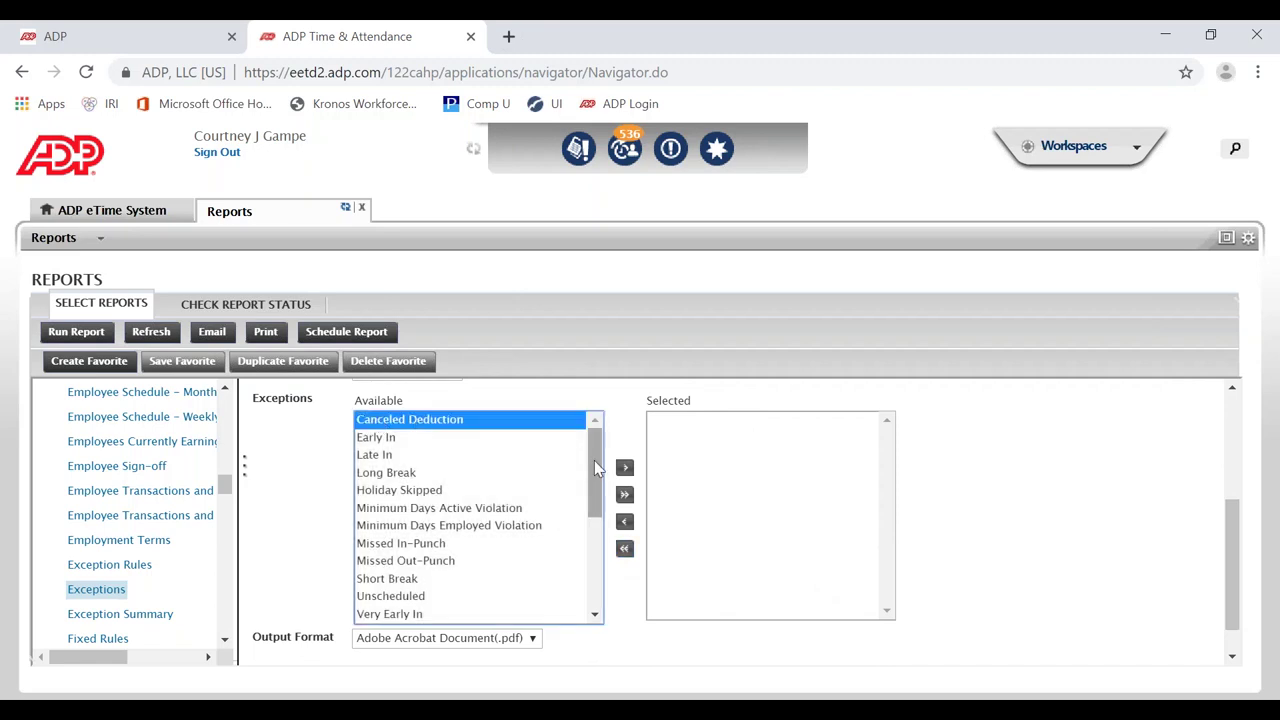
pyautogui.moveTo(594, 464); pyautogui.dragTo(588, 494)
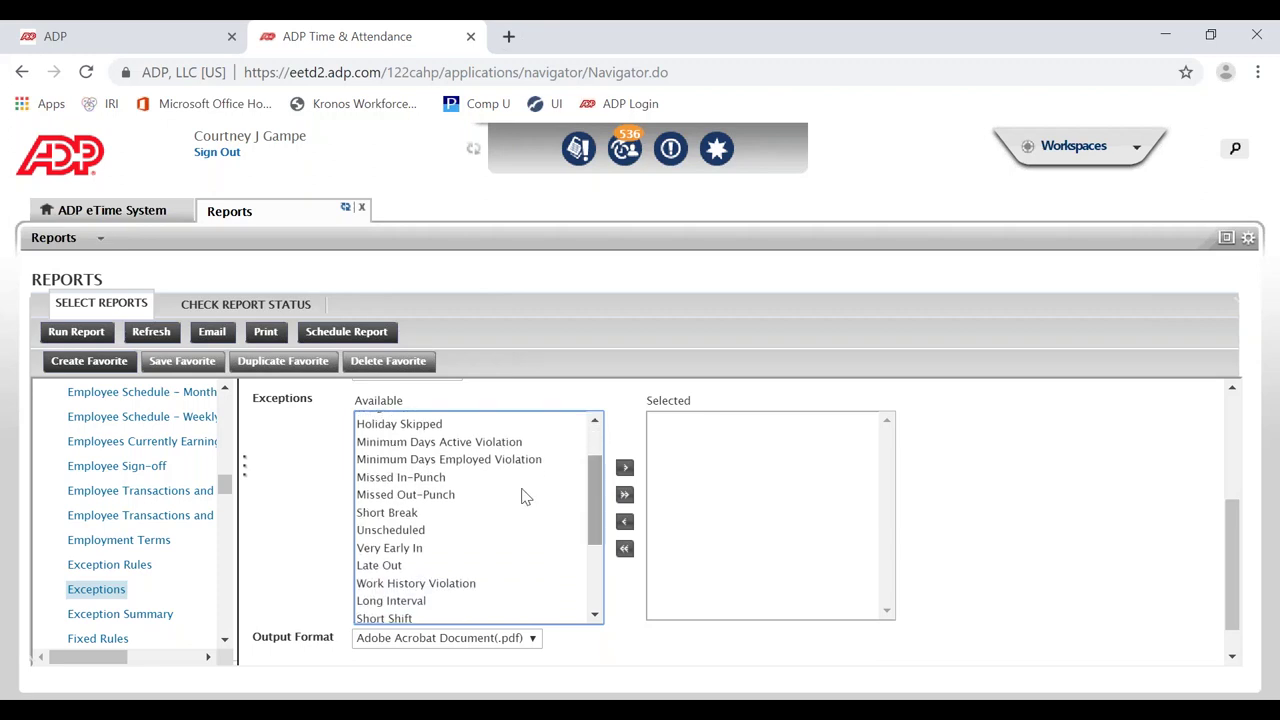
pyautogui.click(447, 479)
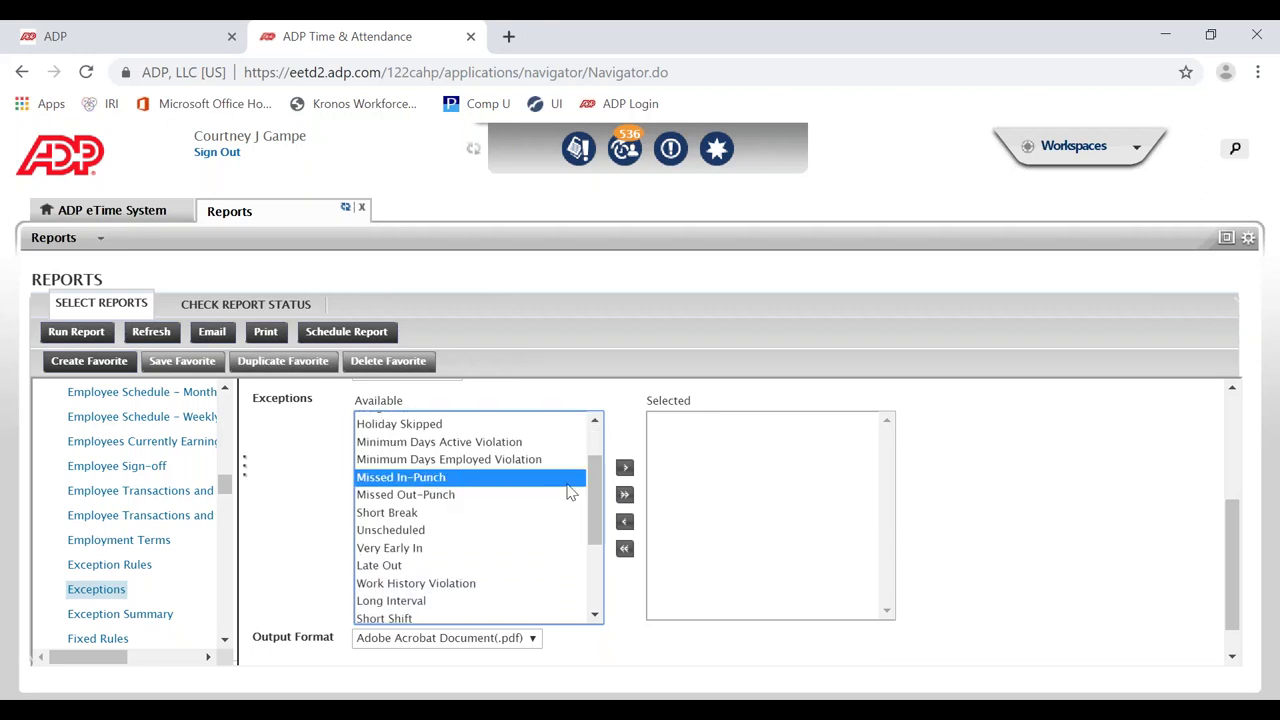
pyautogui.click(624, 468)
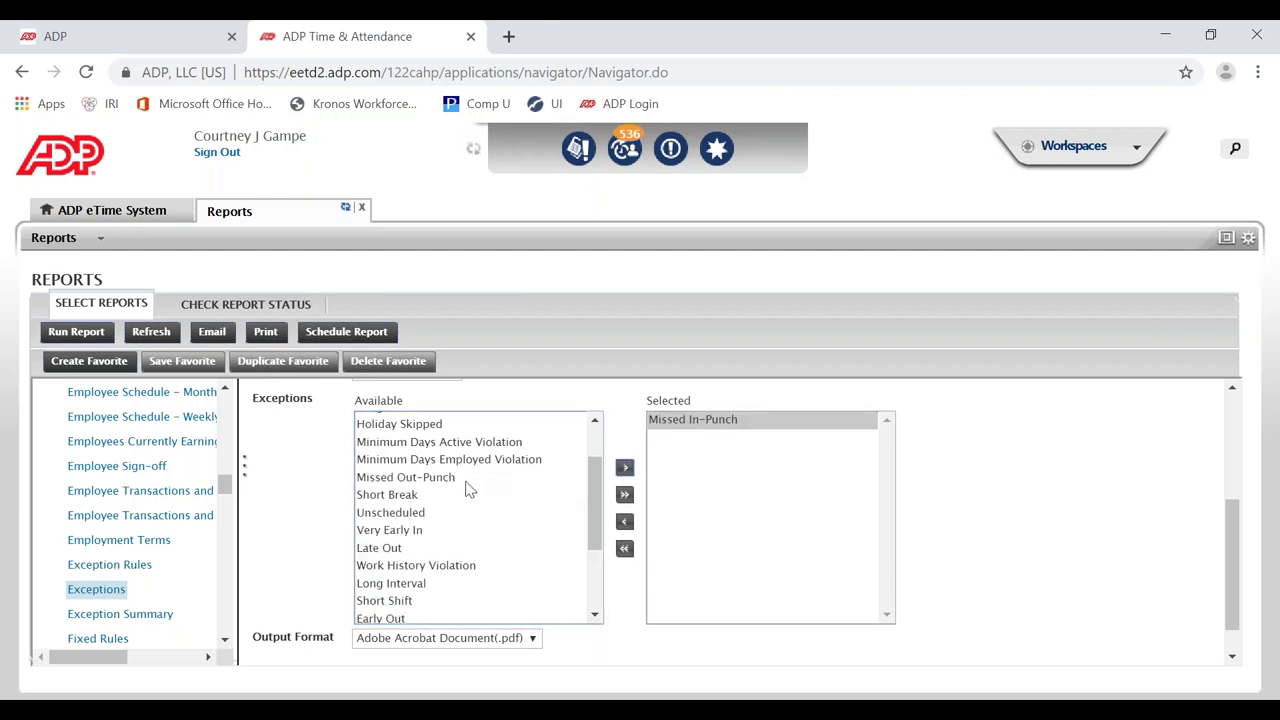
pyautogui.click(467, 482)
pyautogui.click(624, 470)
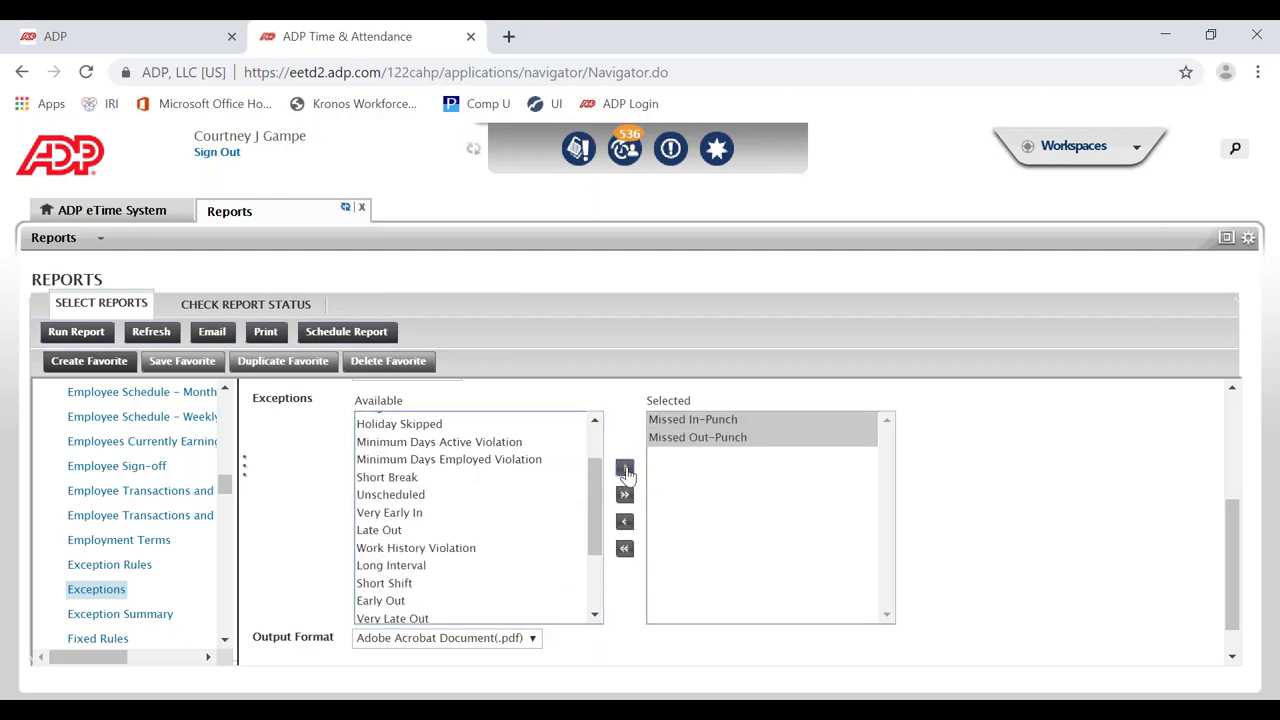
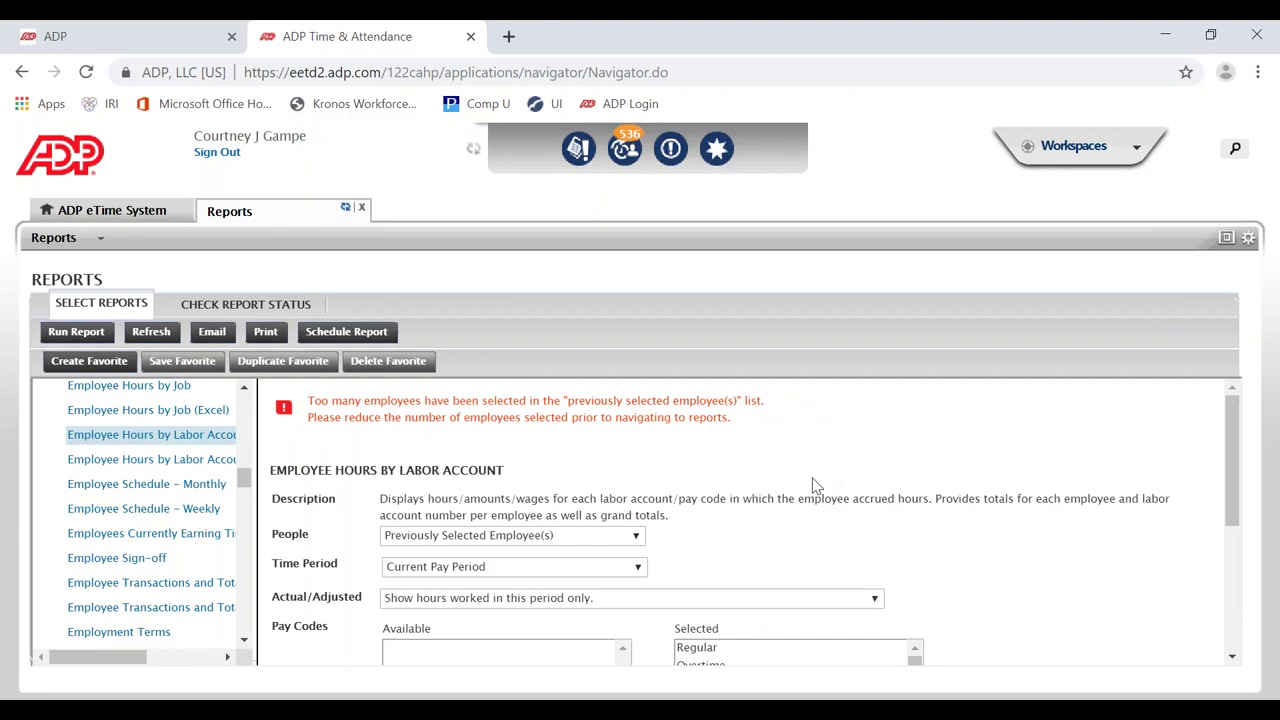
# Step: Set People to the personal region HyperFind and Time Period to Yesterday, showing only hours worked in this period
pyautogui.scroll(-1, 812, 486)
pyautogui.click(596, 432)
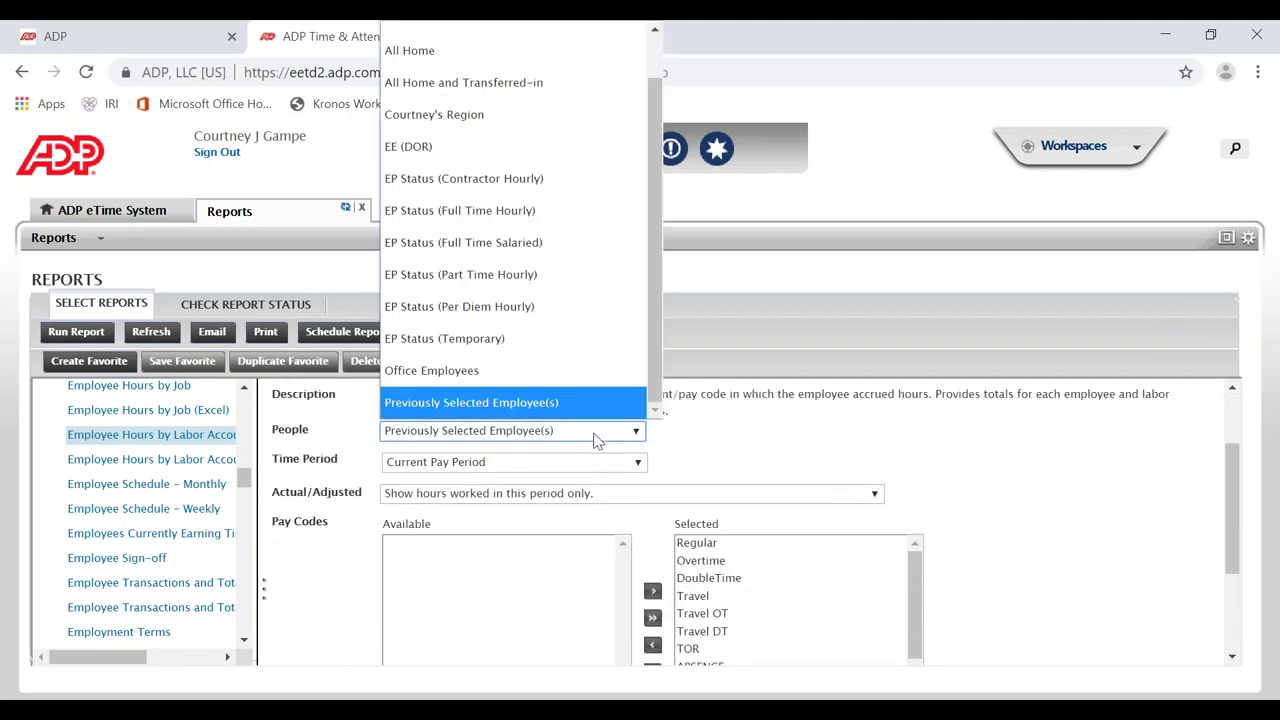
pyautogui.click(513, 118)
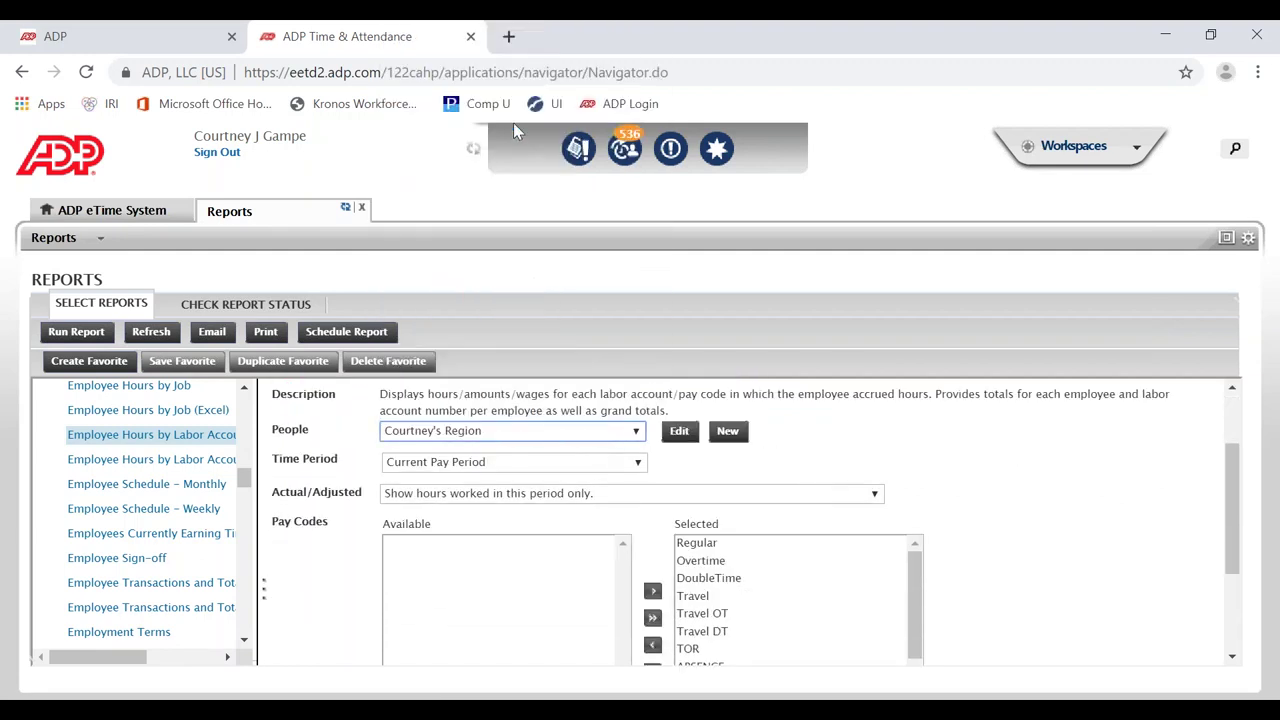
pyautogui.click(526, 464)
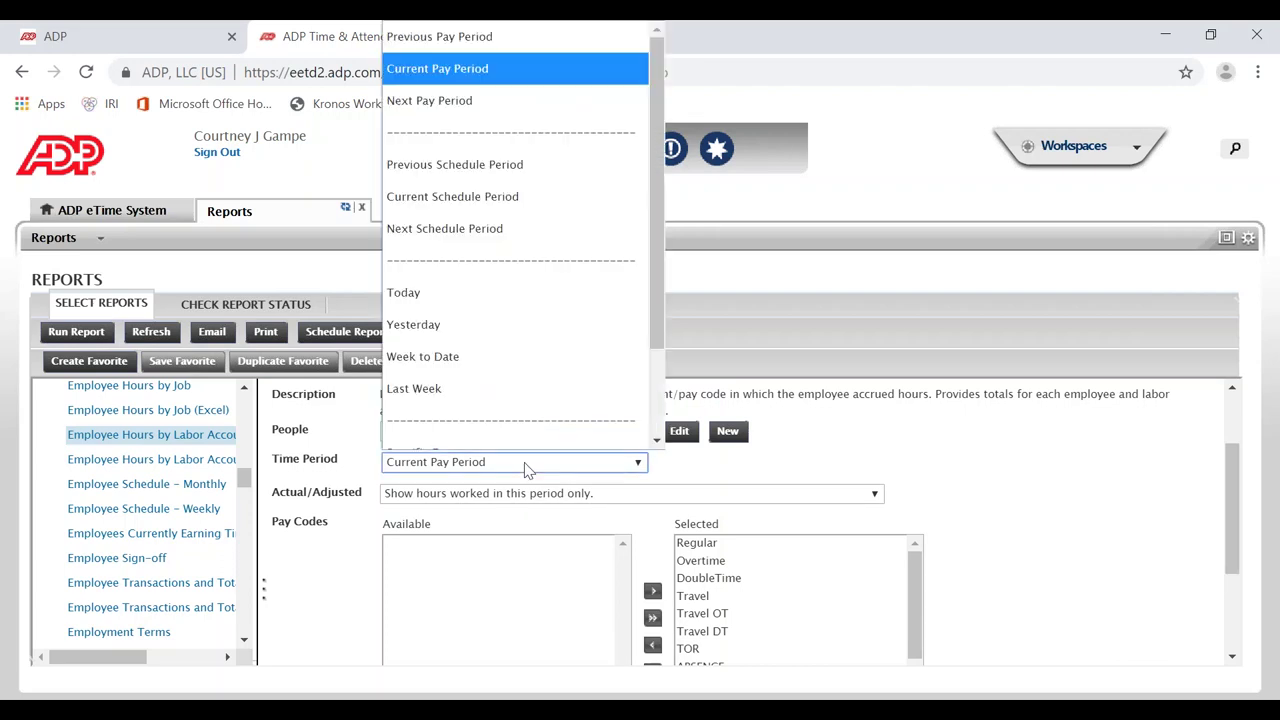
pyautogui.click(502, 320)
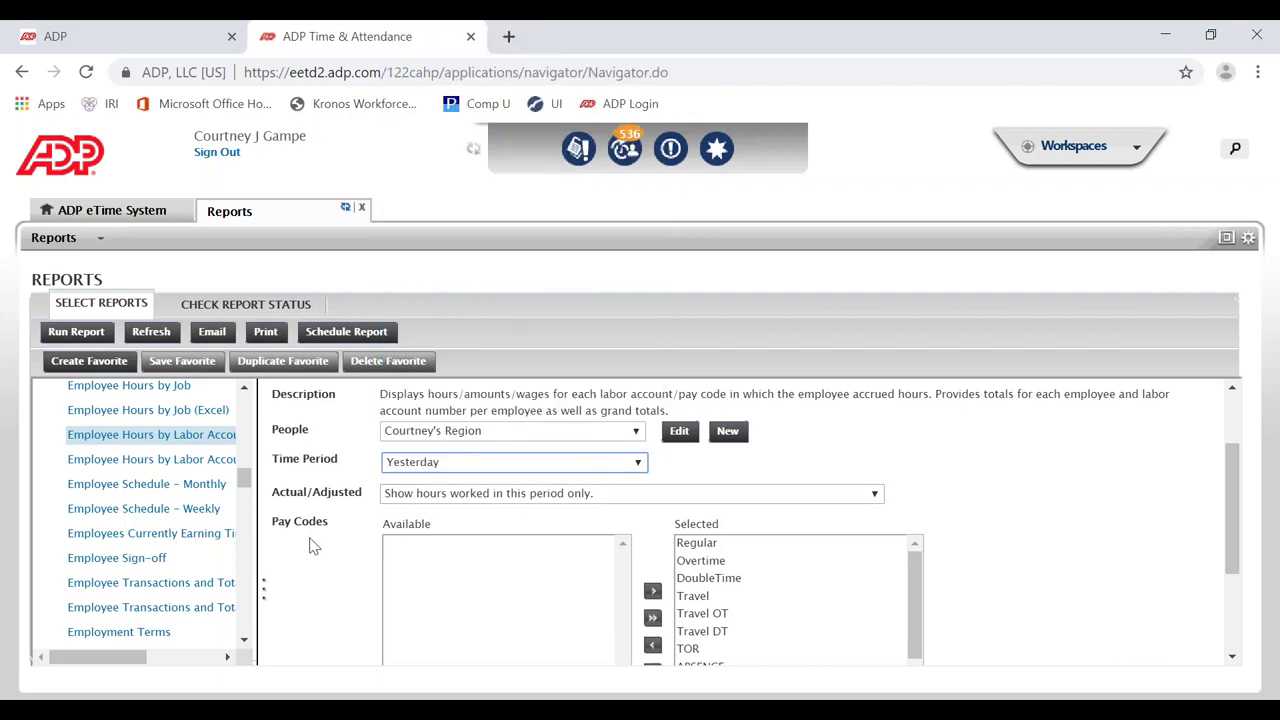
pyautogui.click(477, 497)
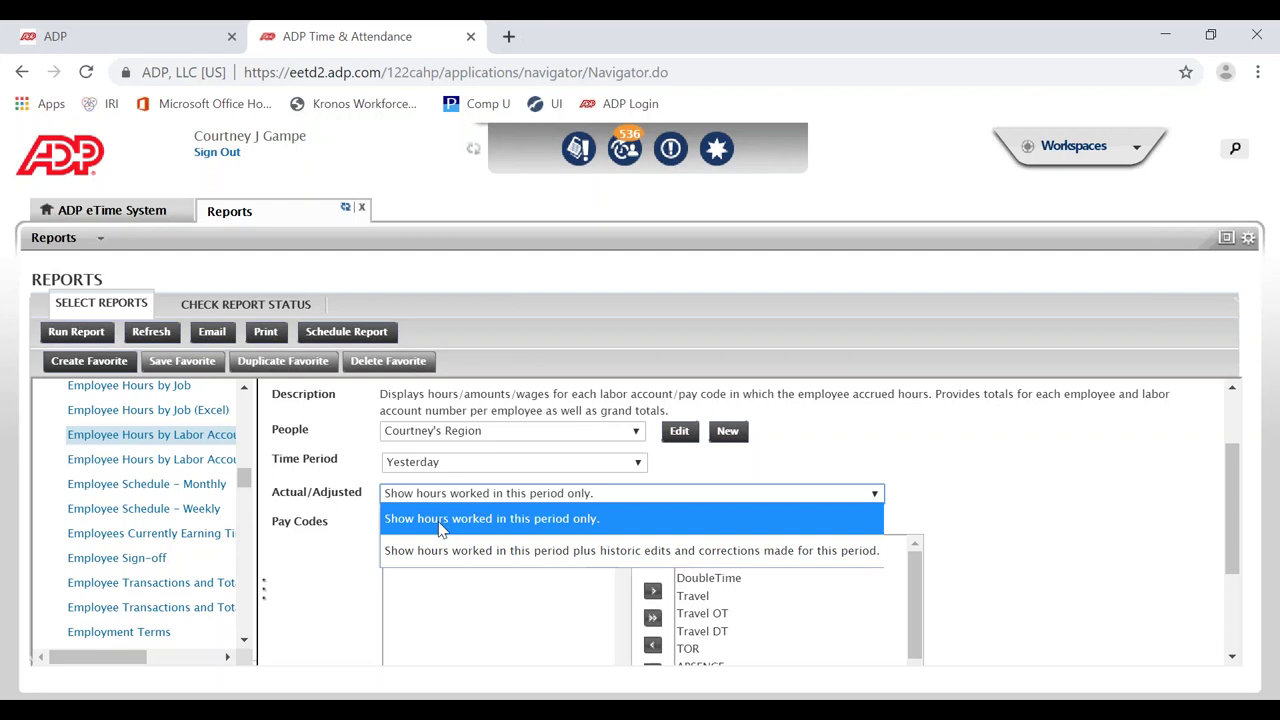
pyautogui.click(443, 524)
pyautogui.scroll(-3, 320, 565)
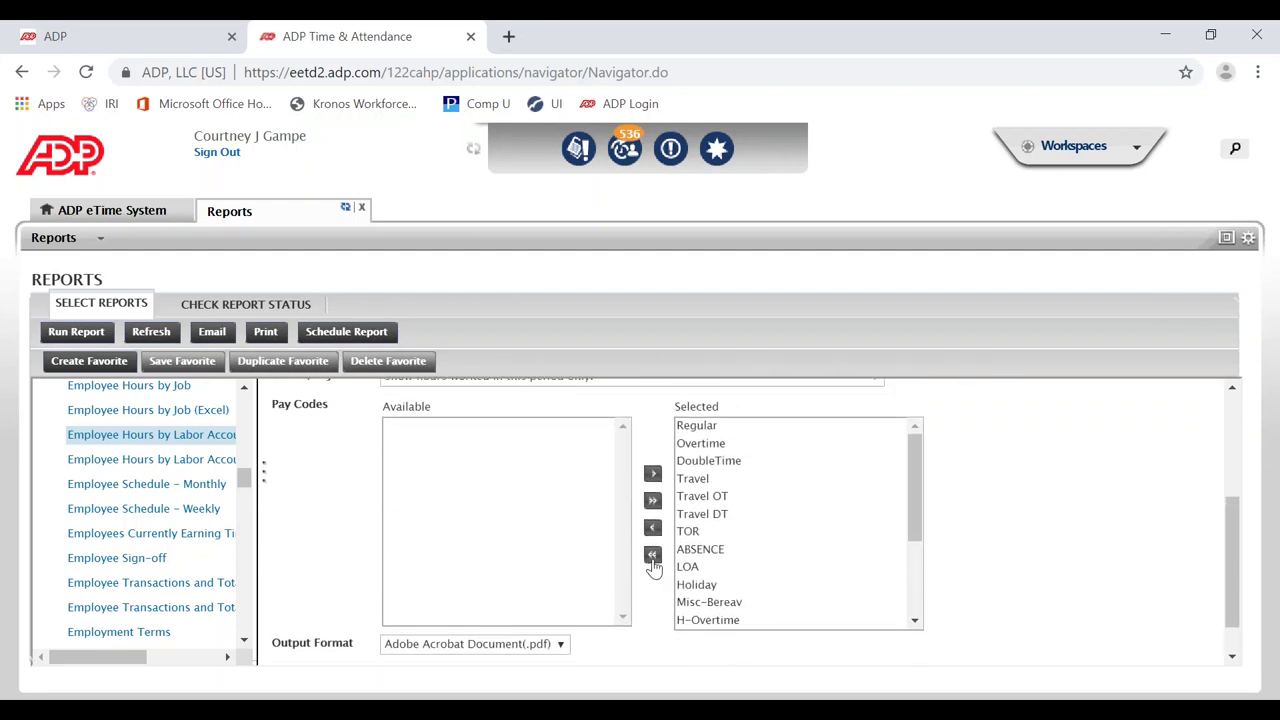
# Step: Clear all pay codes, then add Overtime, DoubleTime, Travel OT and Travel DT to the selection
pyautogui.click(652, 556)
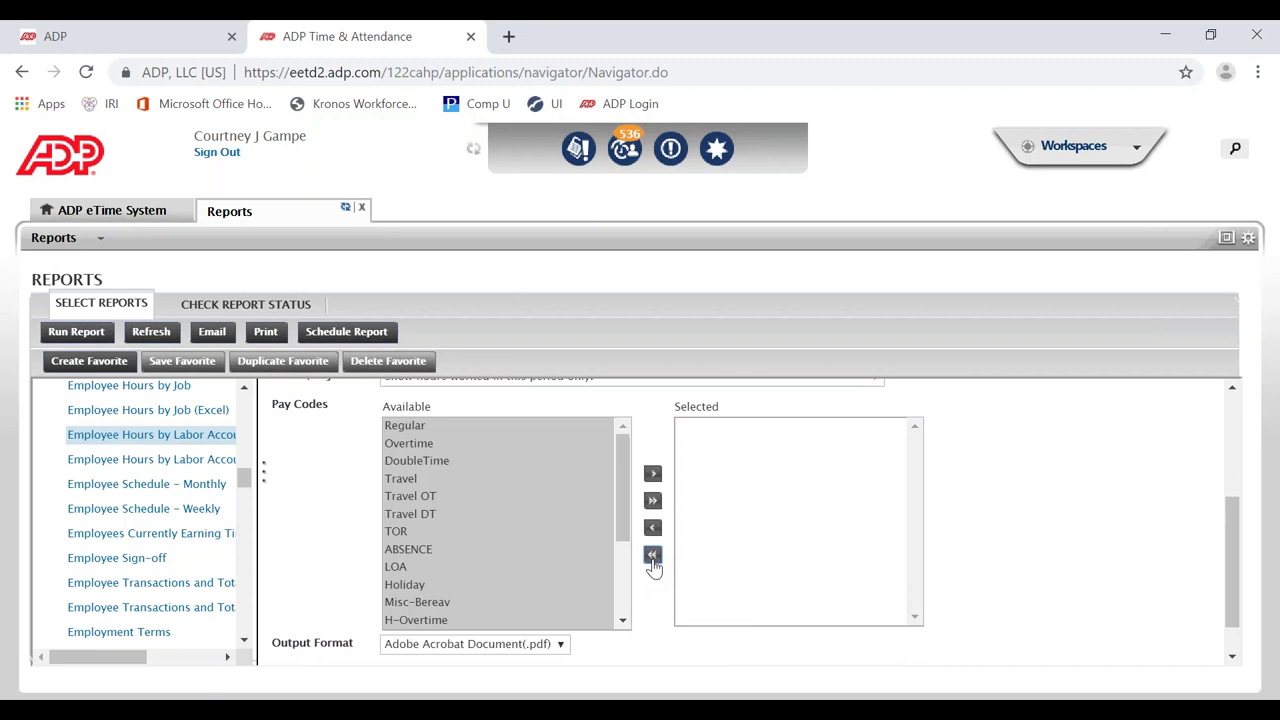
pyautogui.click(417, 498)
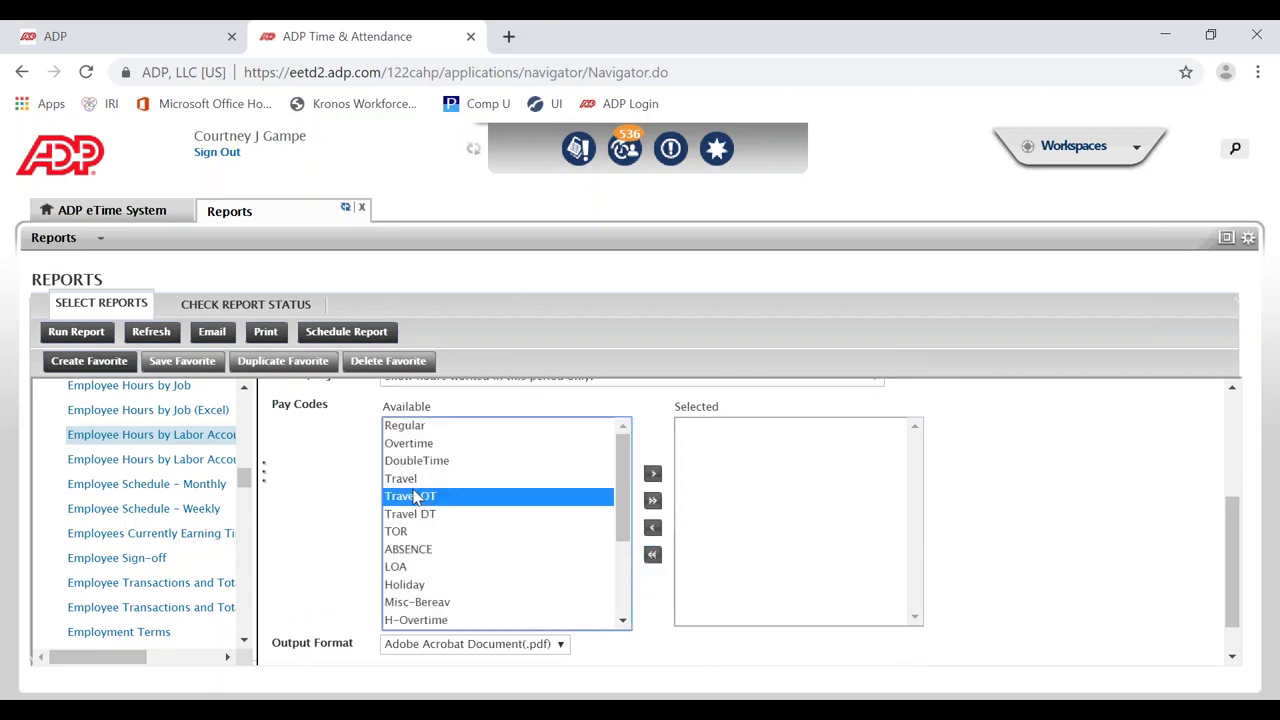
pyautogui.click(427, 445)
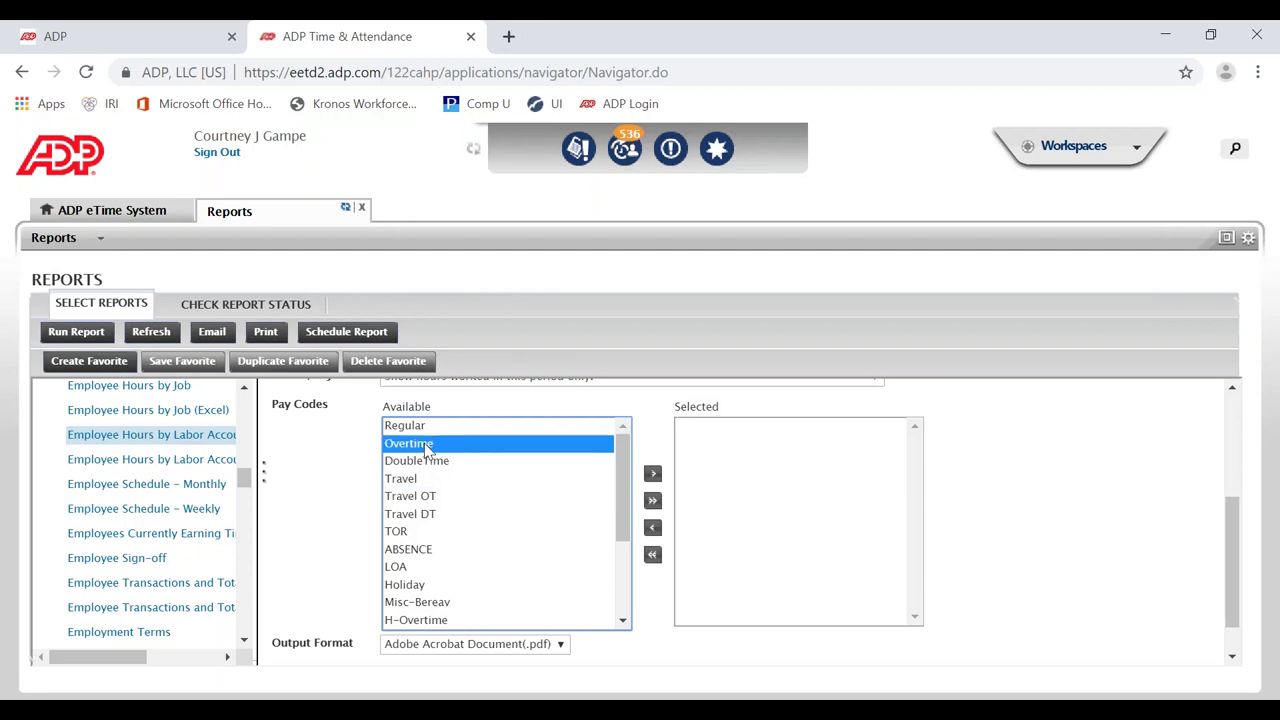
pyautogui.click(653, 474)
pyautogui.click(504, 448)
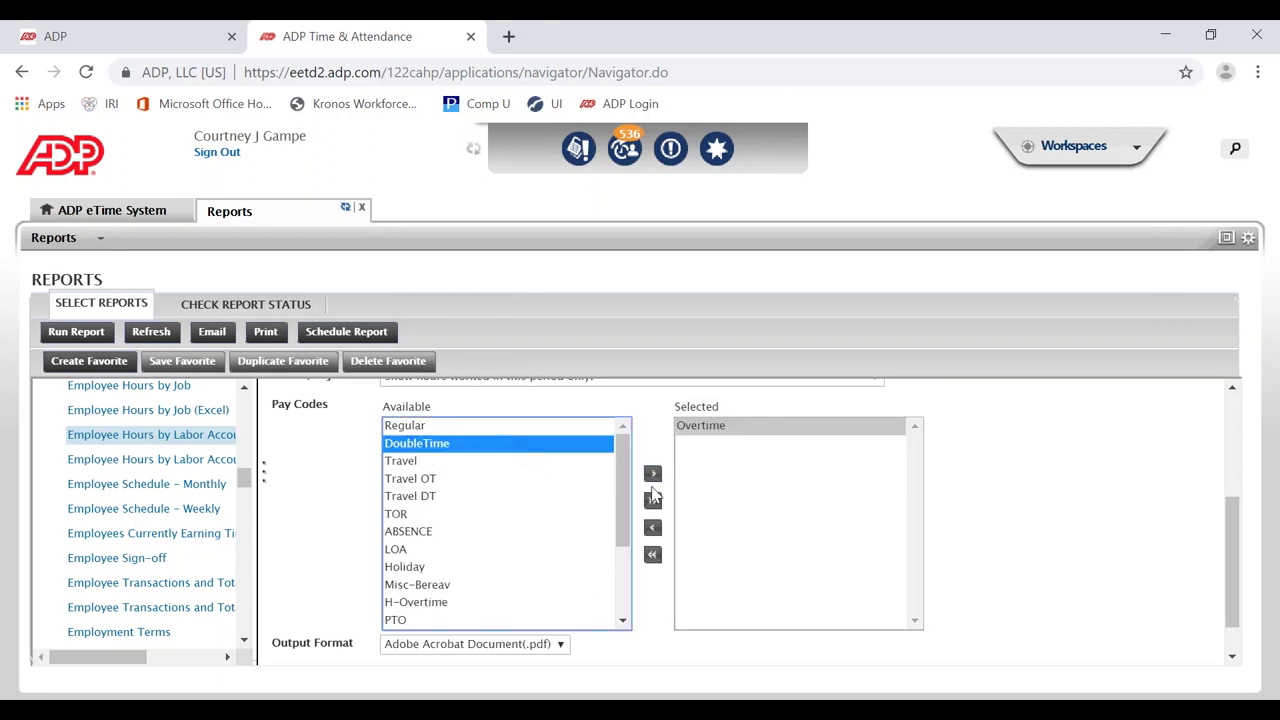
pyautogui.click(652, 480)
pyautogui.click(444, 466)
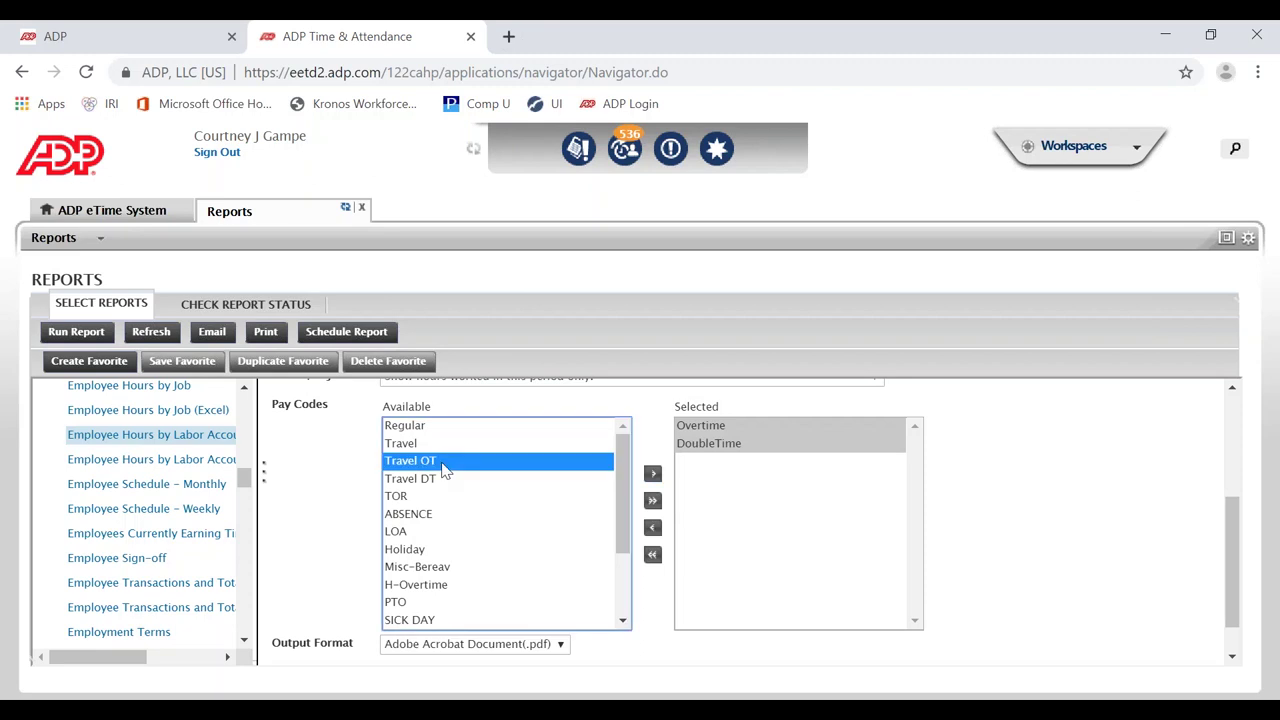
pyautogui.click(653, 474)
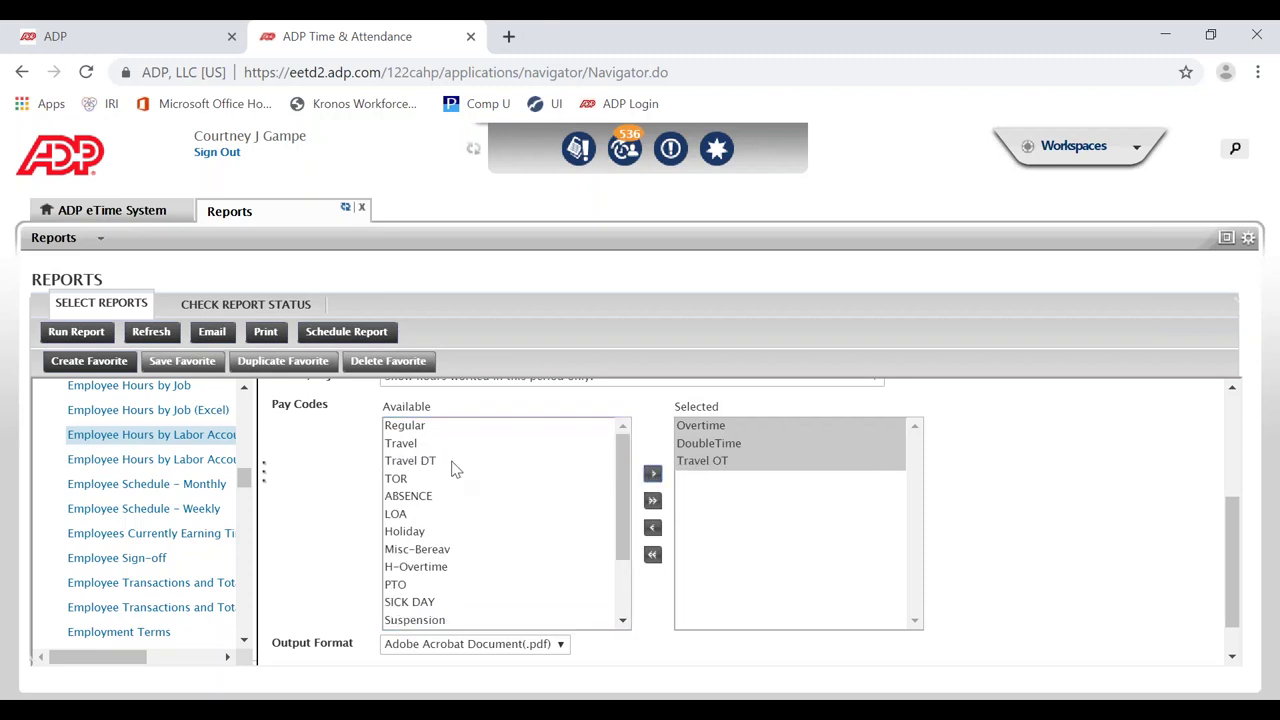
pyautogui.click(455, 468)
pyautogui.click(652, 474)
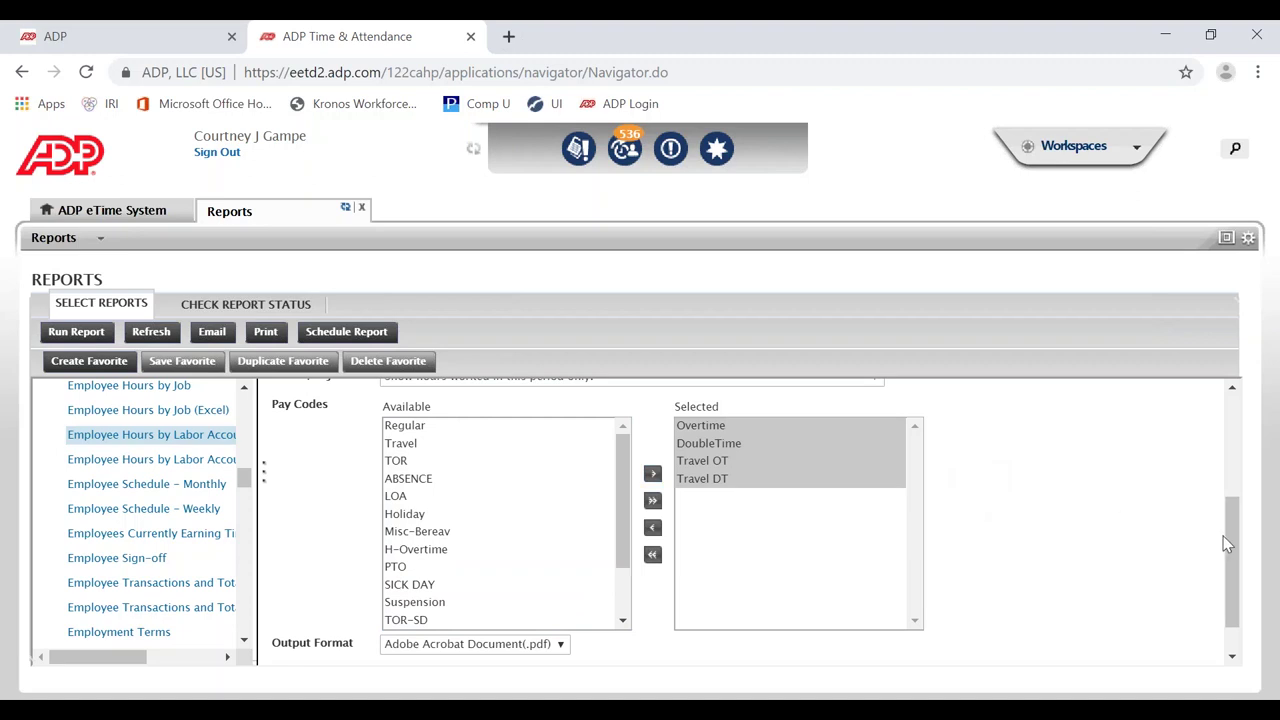
pyautogui.moveTo(1226, 539); pyautogui.dragTo(1237, 496)
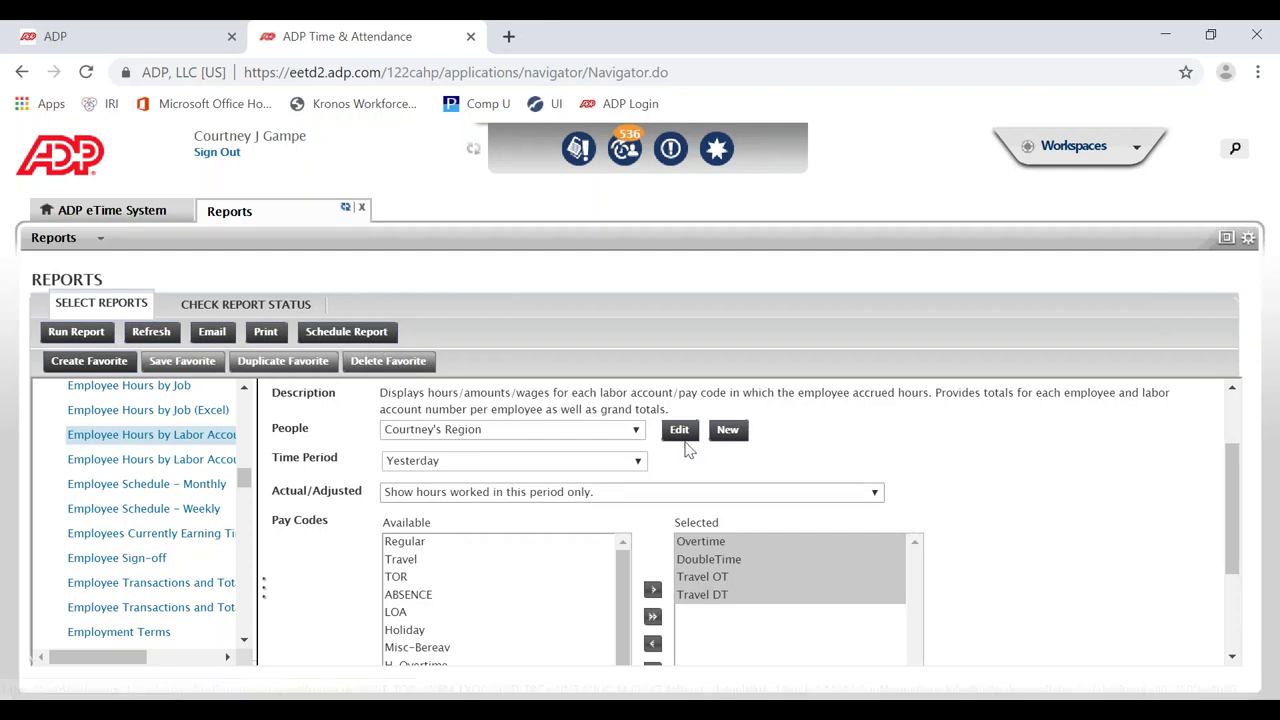
# Step: Schedule the report as an event named 'Daily OT/DT Report'
pyautogui.click(367, 338)
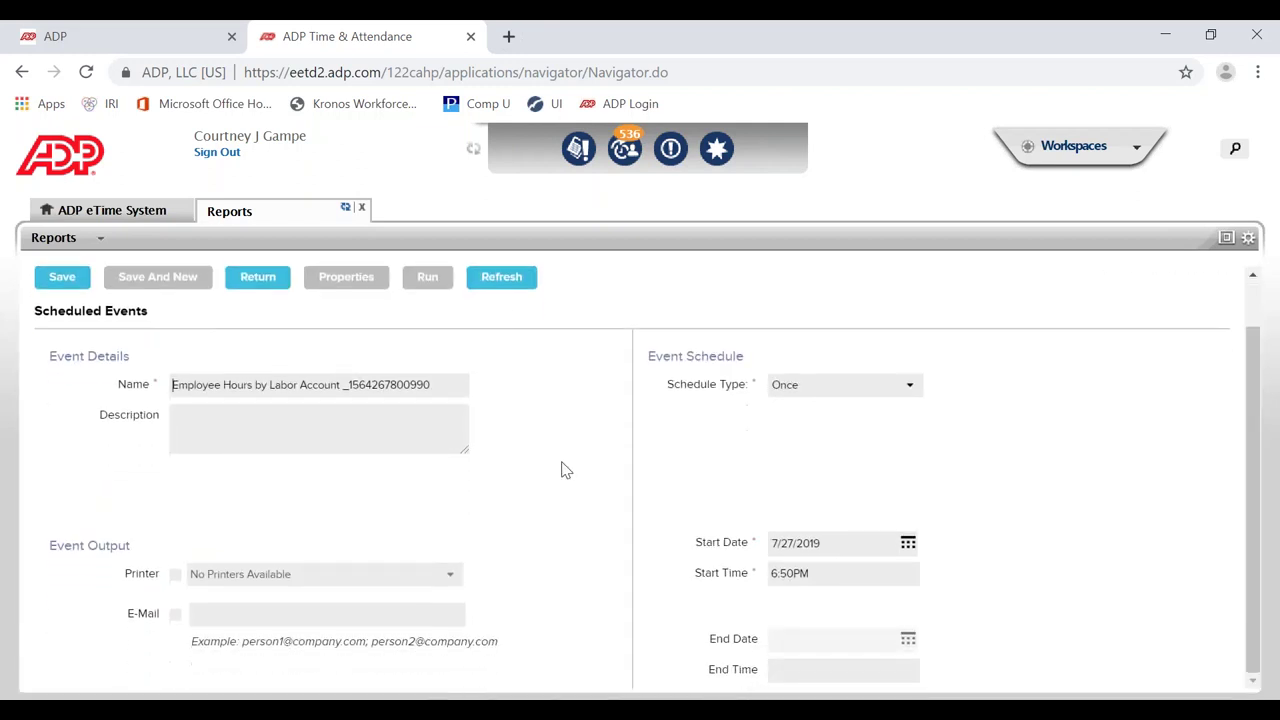
pyautogui.tripleClick(446, 386)
pyautogui.click(425, 397)
pyautogui.moveTo(449, 386); pyautogui.dragTo(150, 390)
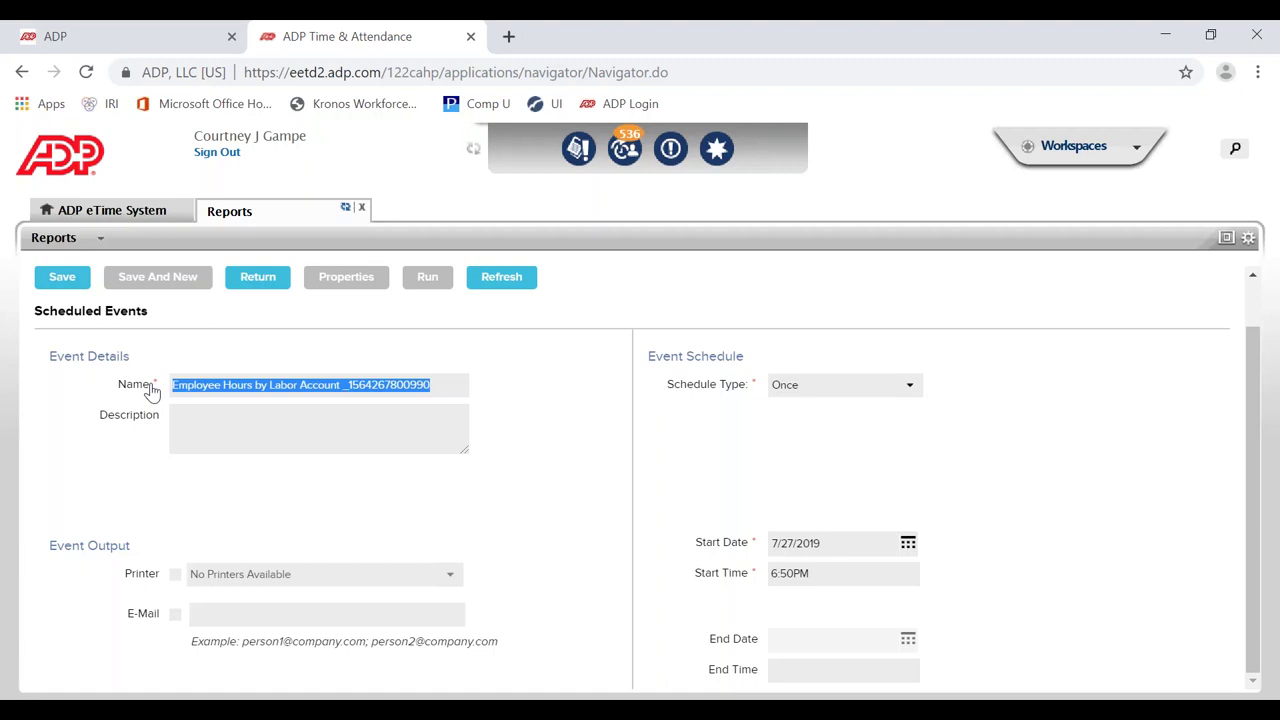
pyautogui.write('Dail')
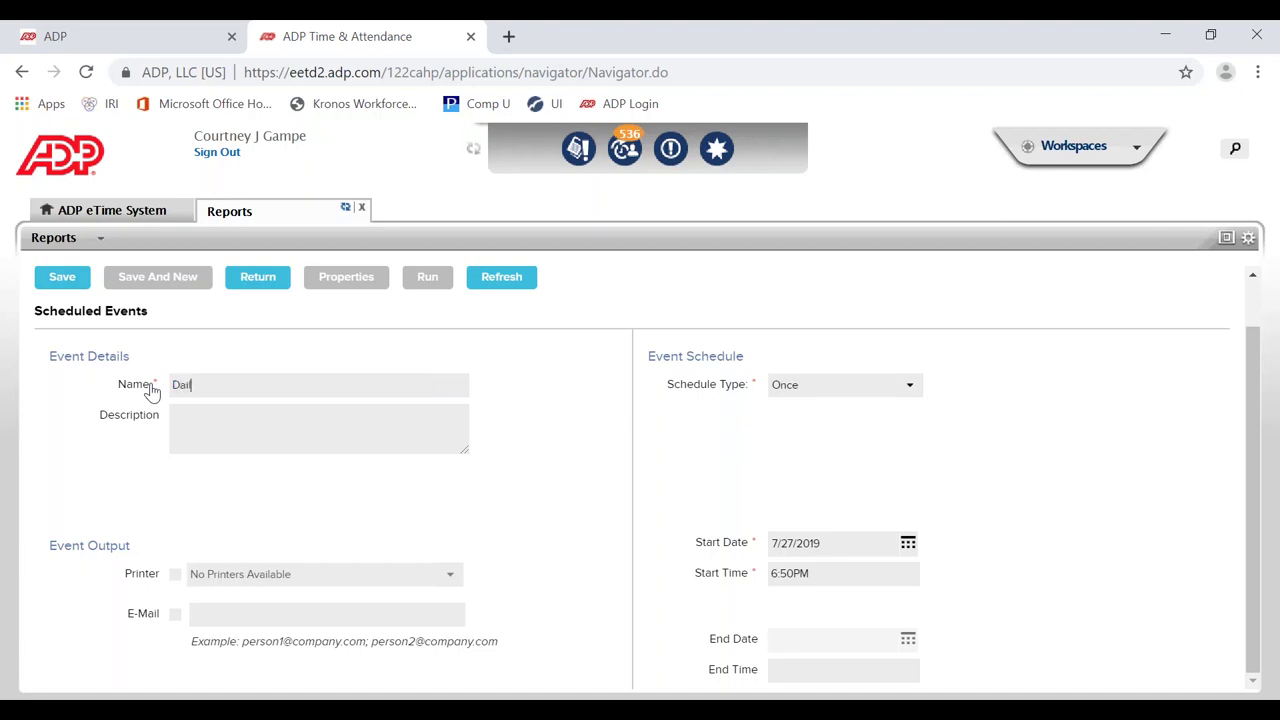
pyautogui.write('y OT/DT Report')
# Step: Enable e-mail delivery to the user's suggested e-mail address
pyautogui.click(175, 614)
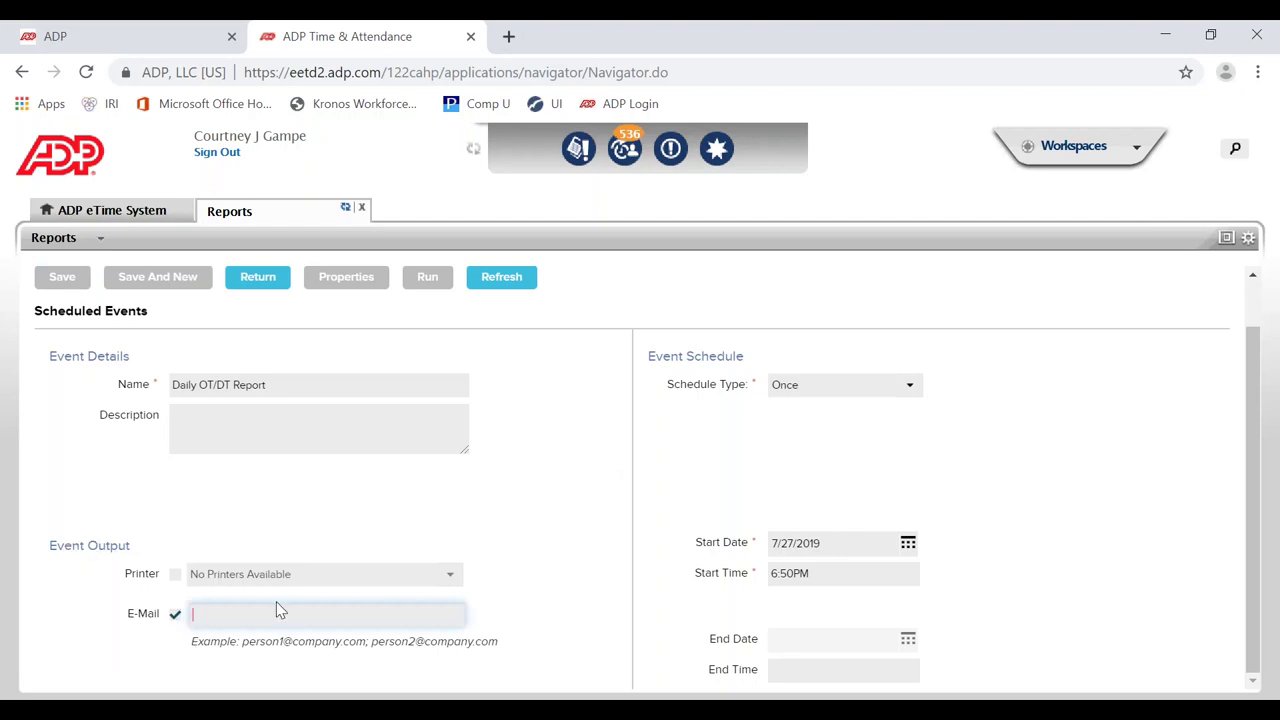
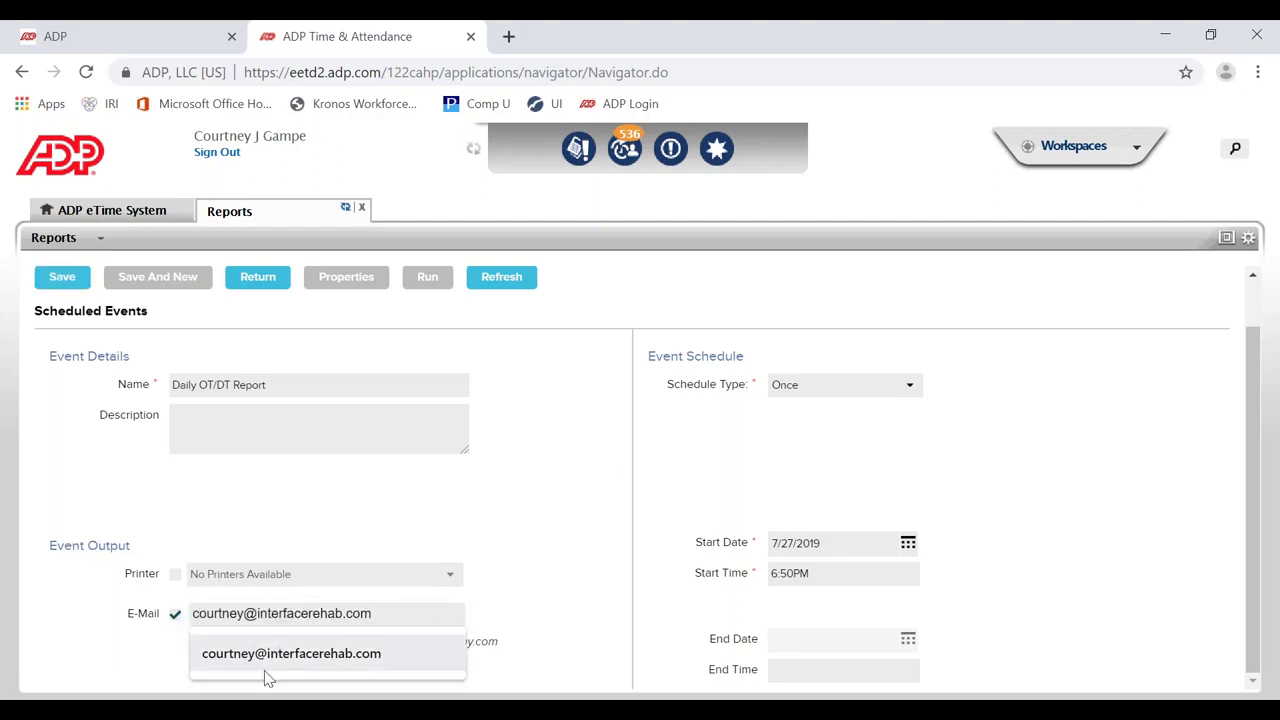
pyautogui.click(262, 660)
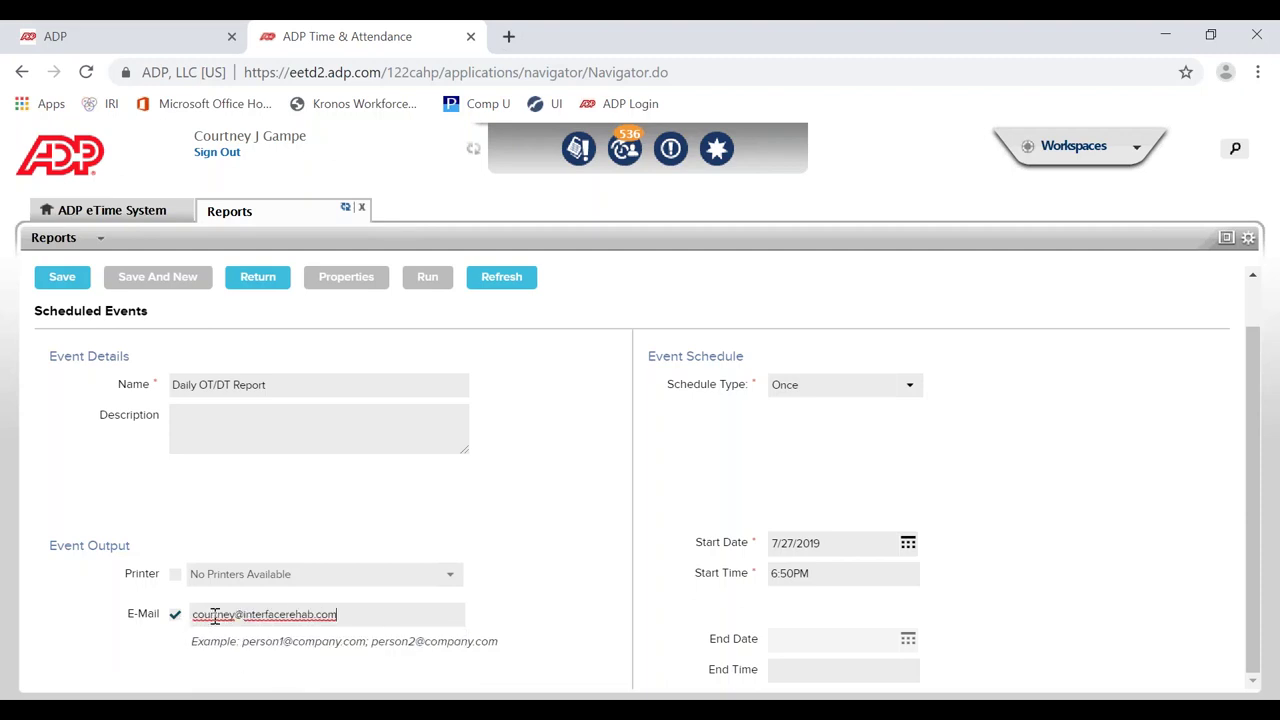
# Step: Set the schedule type to Daily with a start date of July 28, 2019
pyautogui.click(815, 395)
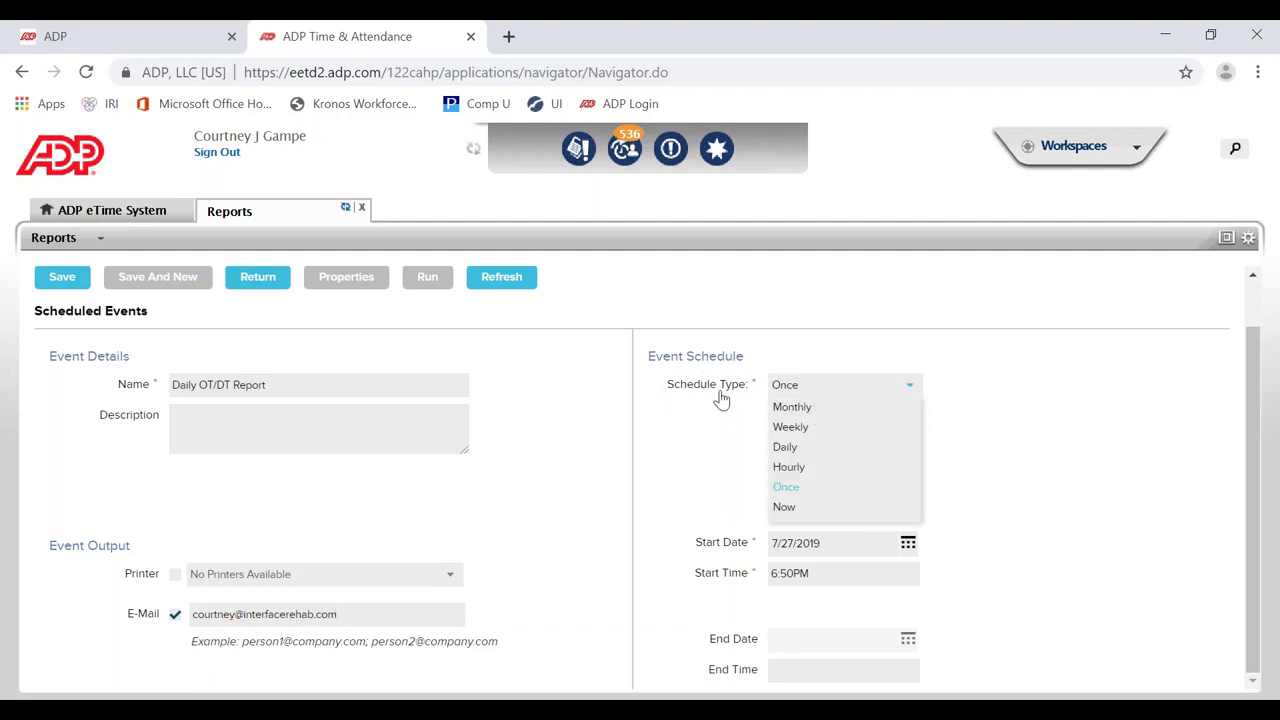
pyautogui.click(786, 448)
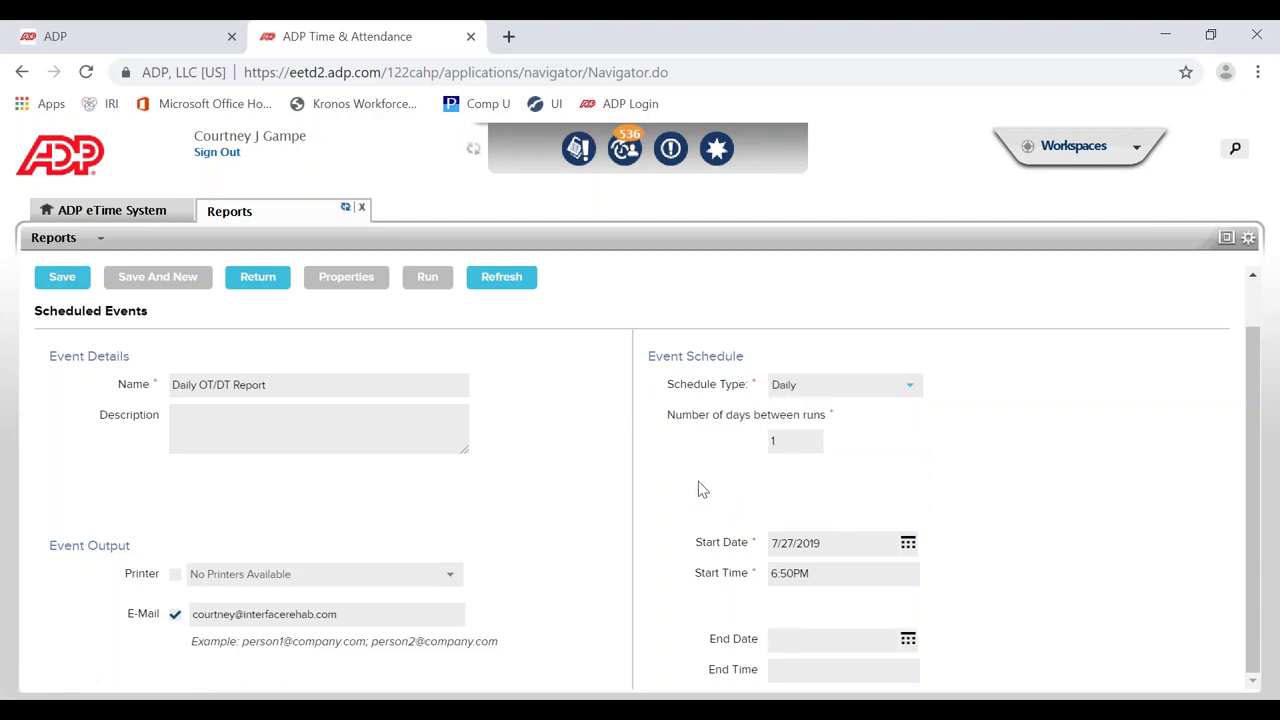
pyautogui.click(908, 545)
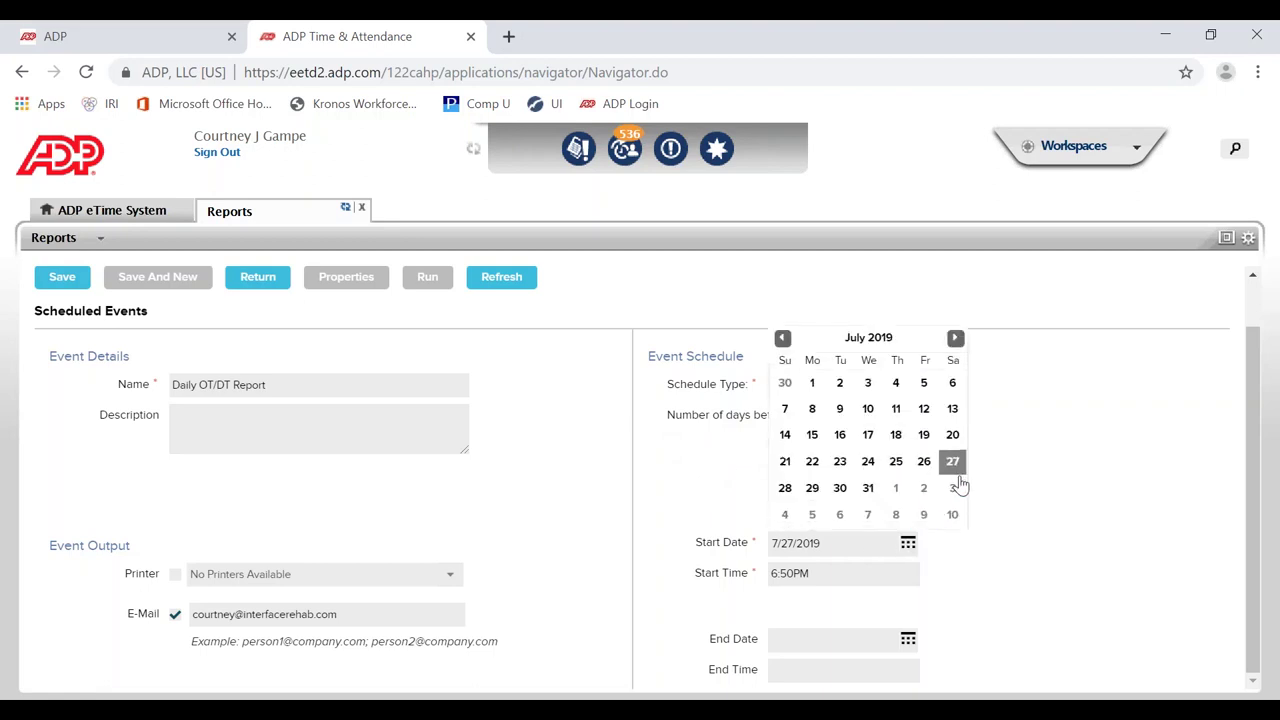
pyautogui.click(785, 489)
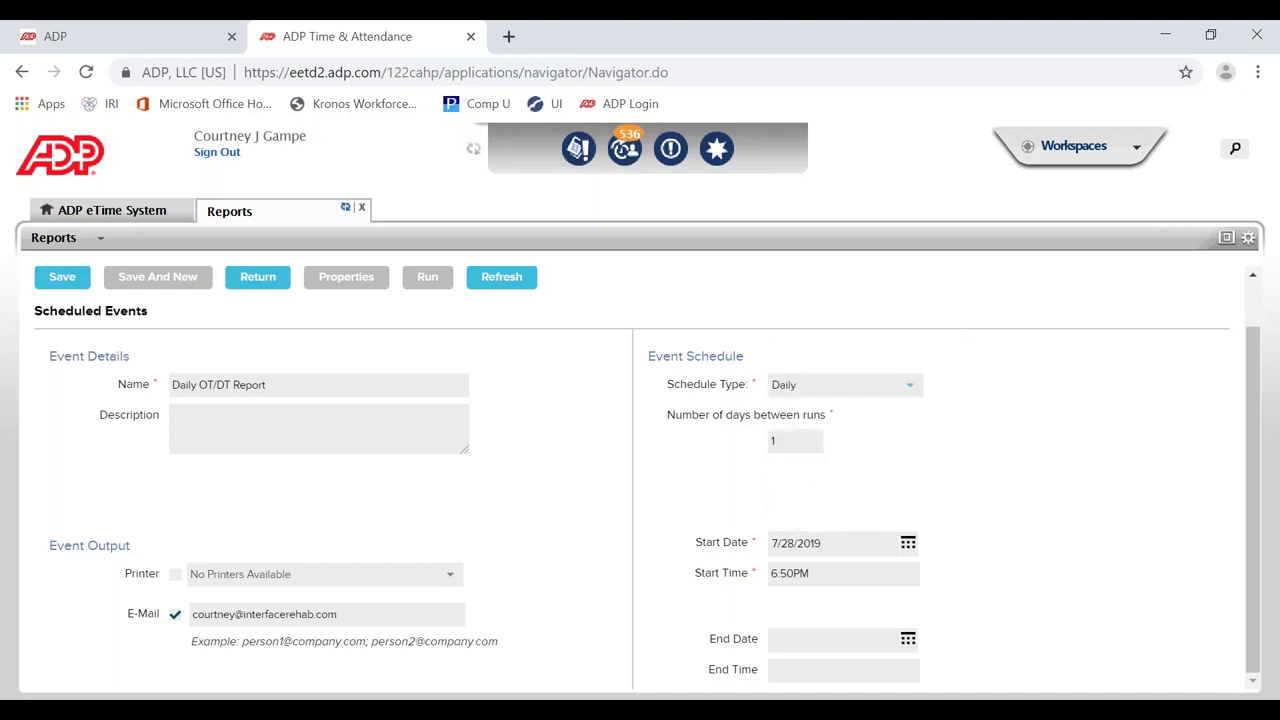
# Step: Change the start time to 6:00AM and save the scheduled event
pyautogui.click(858, 571)
pyautogui.press('BackSpace')
pyautogui.press('BackSpace')
pyautogui.press('BackSpace')
pyautogui.press('BackSpace')
pyautogui.write('00AM')
pyautogui.press('Tab')
pyautogui.click(60, 283)
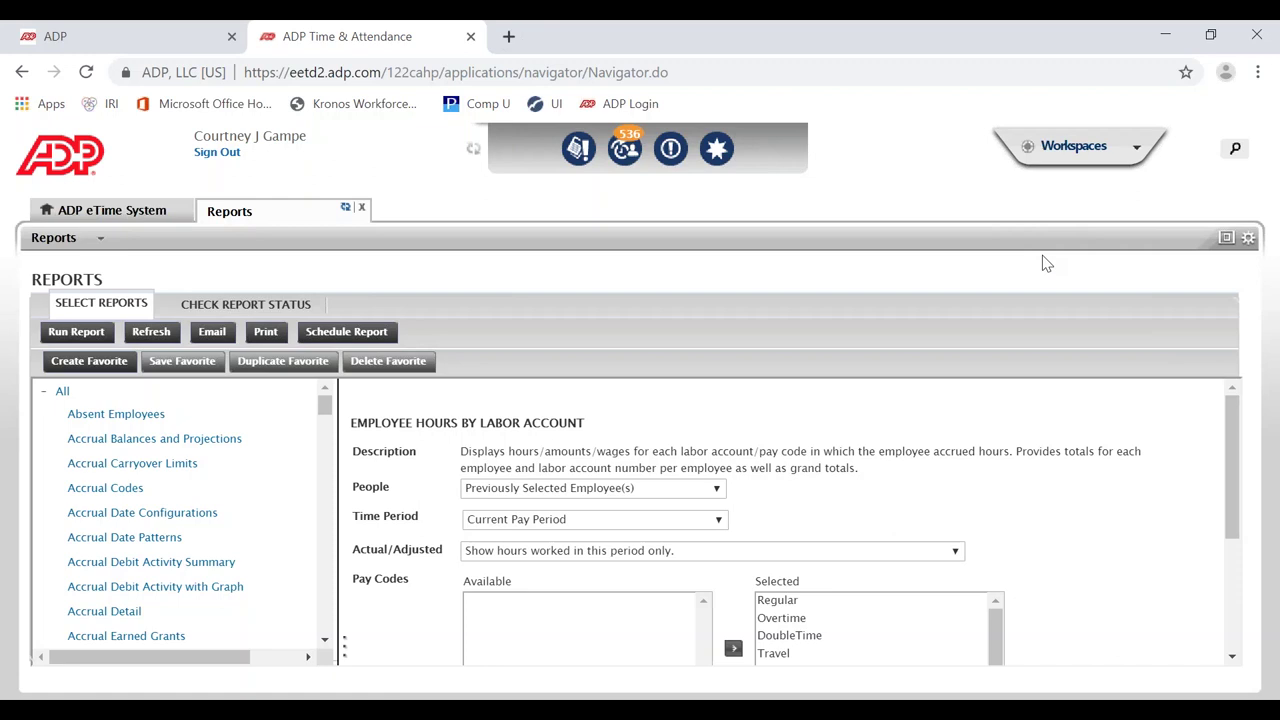
# Step: Open Event Manager from General Maintenance and select the Daily OT/DT Report event
pyautogui.click(1076, 148)
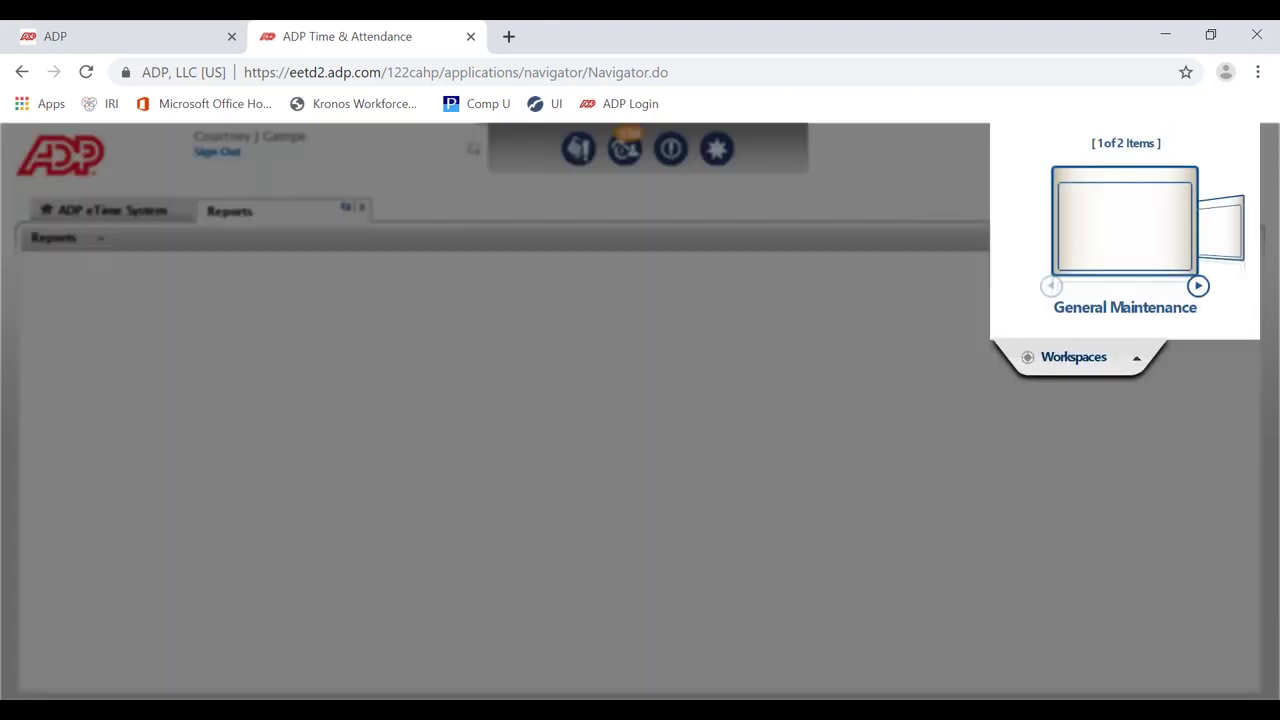
pyautogui.click(1115, 309)
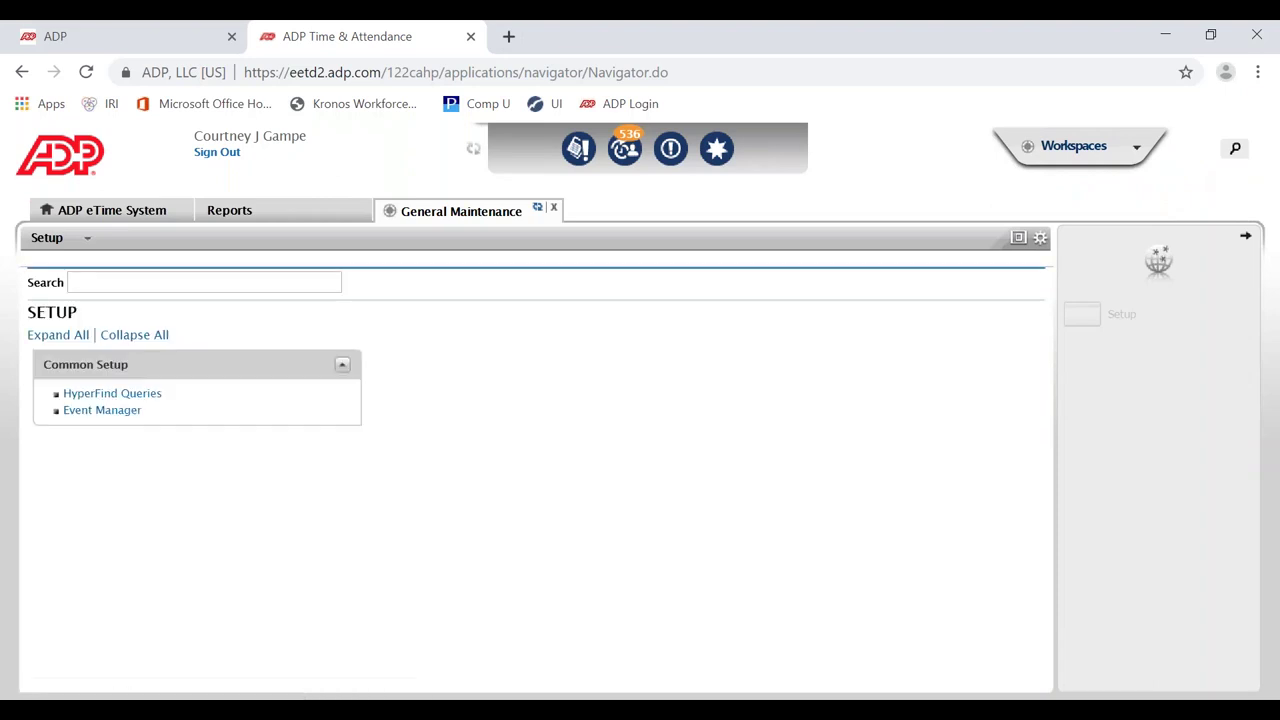
pyautogui.click(110, 418)
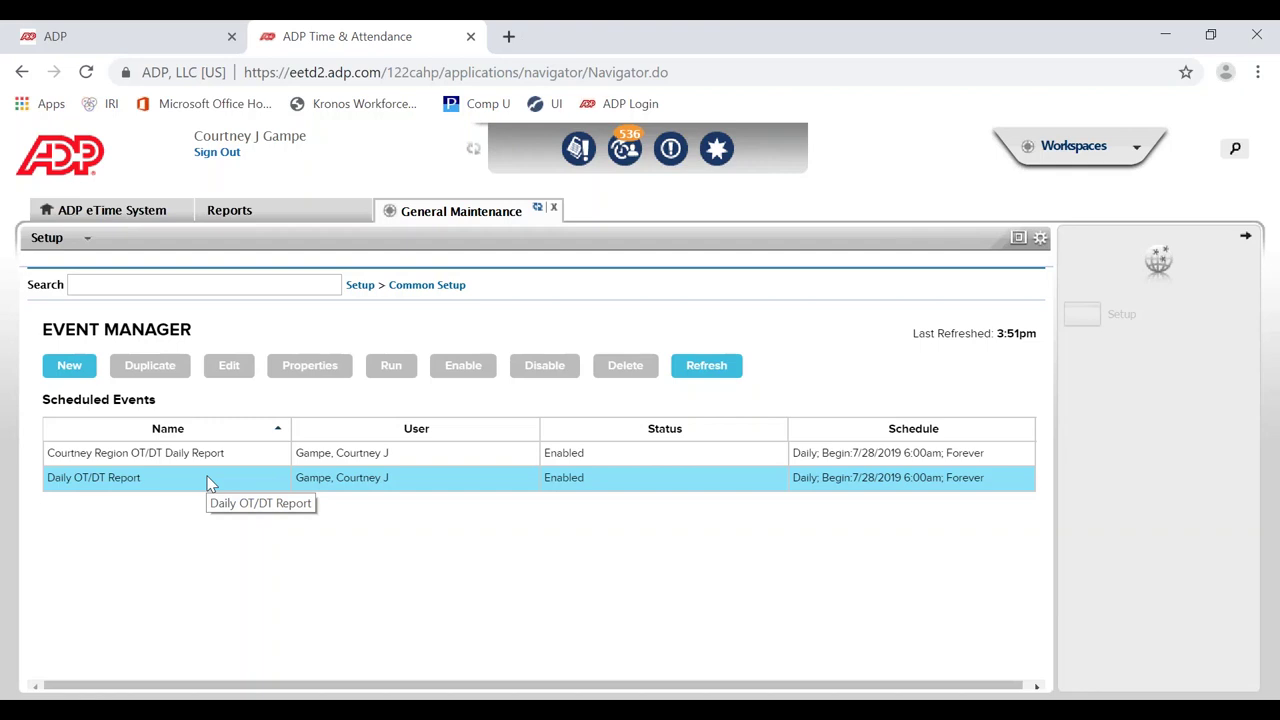
pyautogui.click(208, 483)
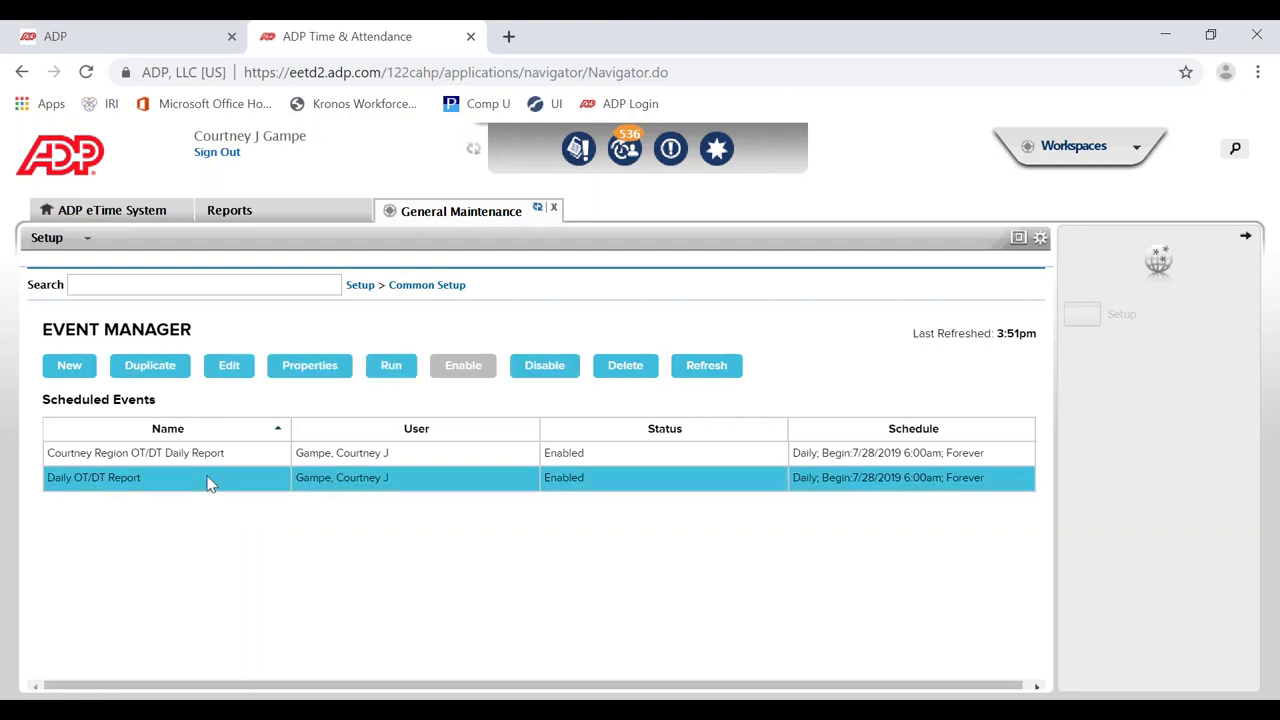